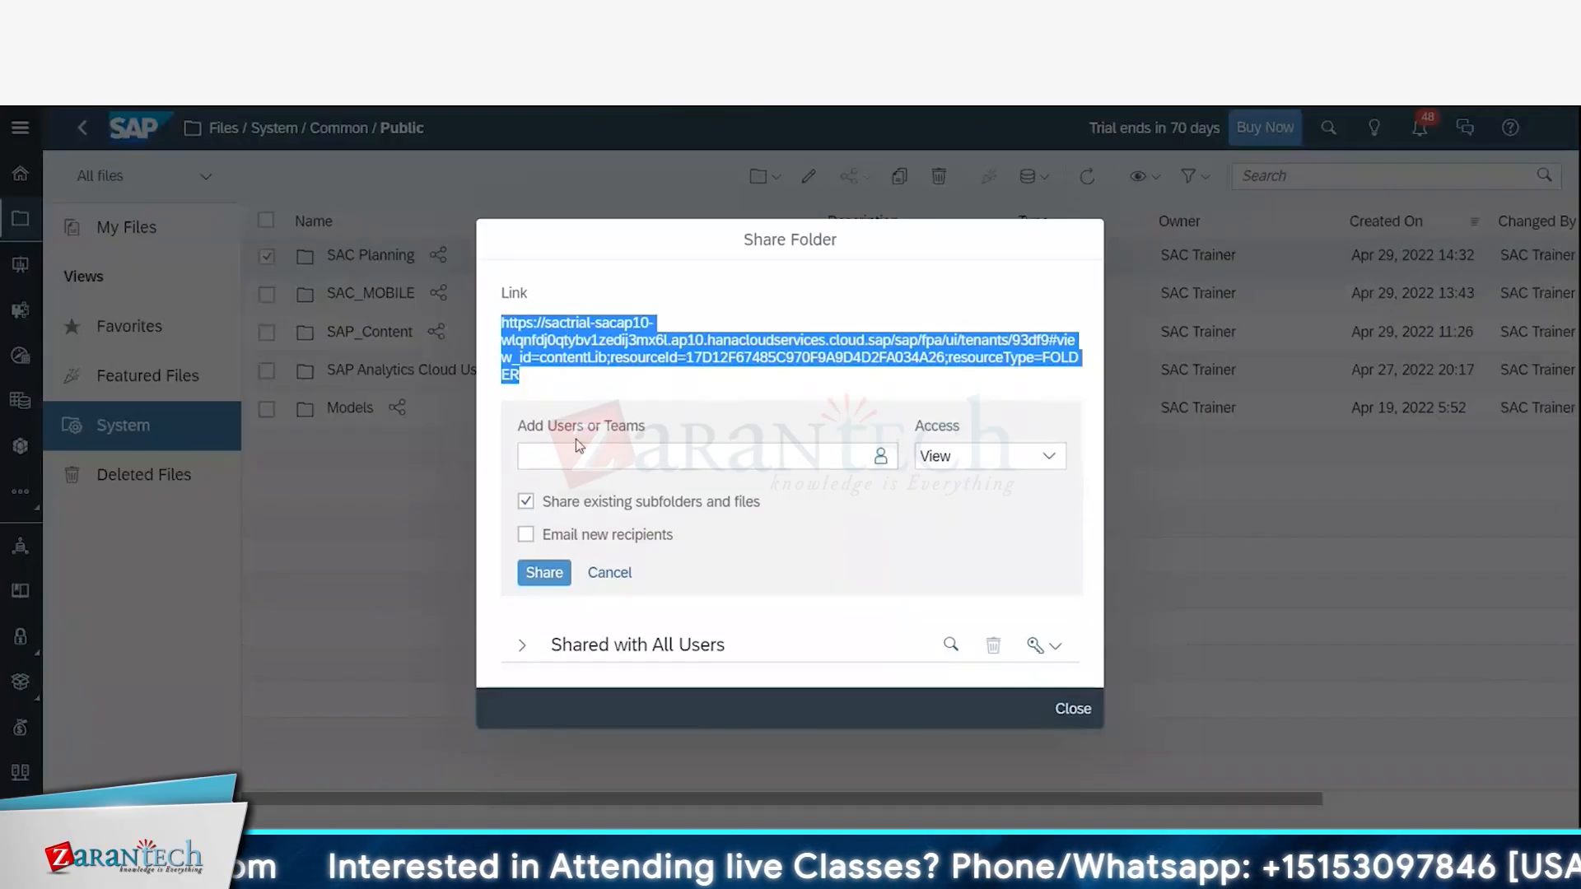
- Try the View, Edit and Full Control access levels in turn for sharing the SAC Planning folder
left_click(631, 462)
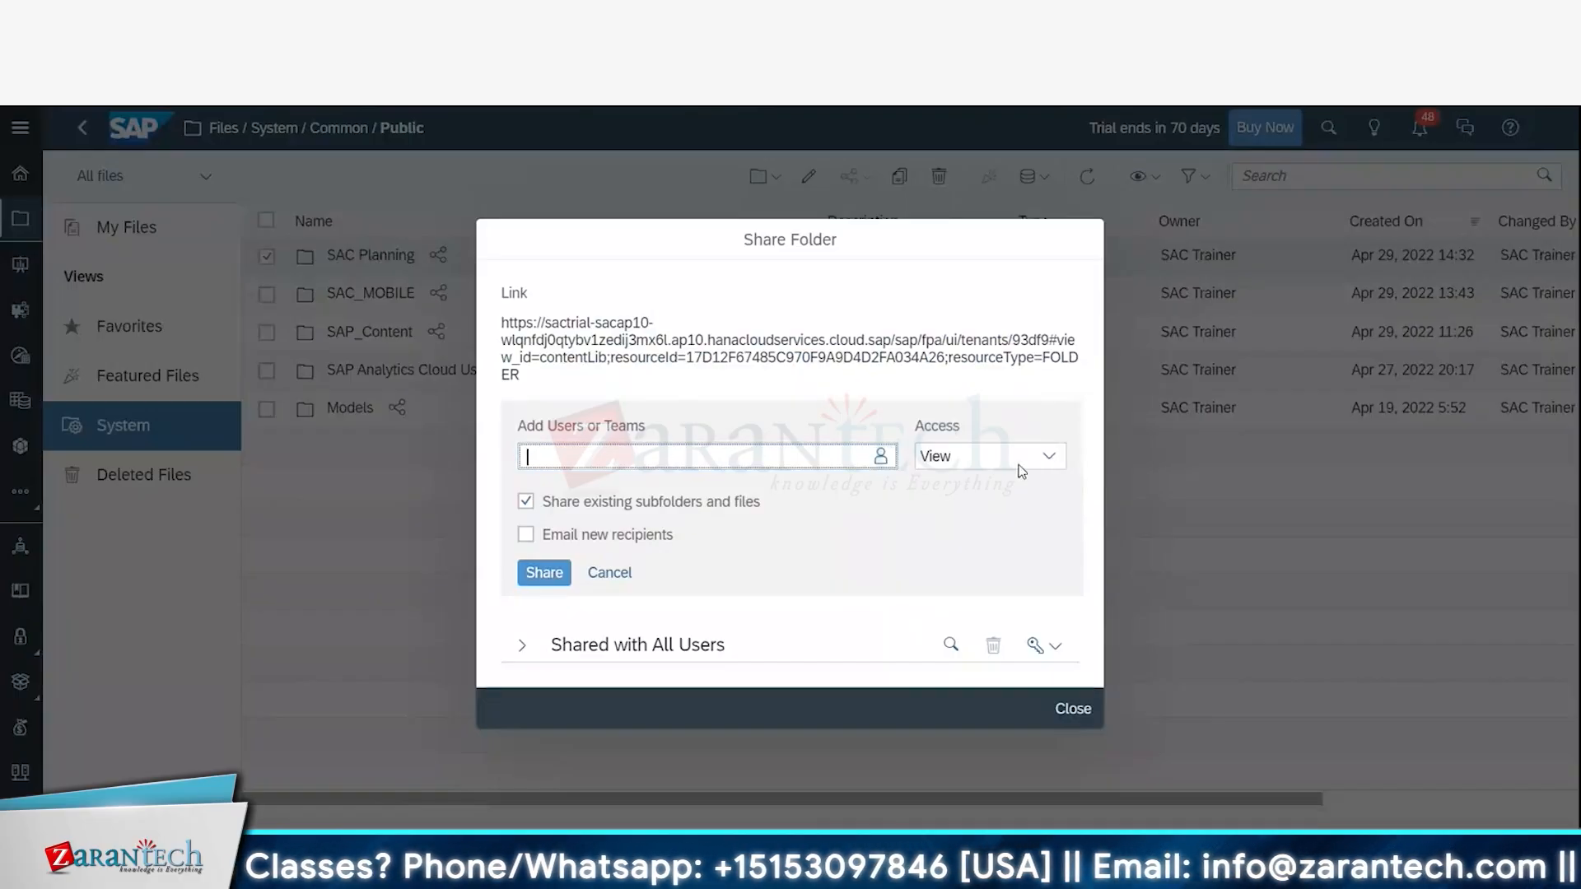
left_click(1049, 458)
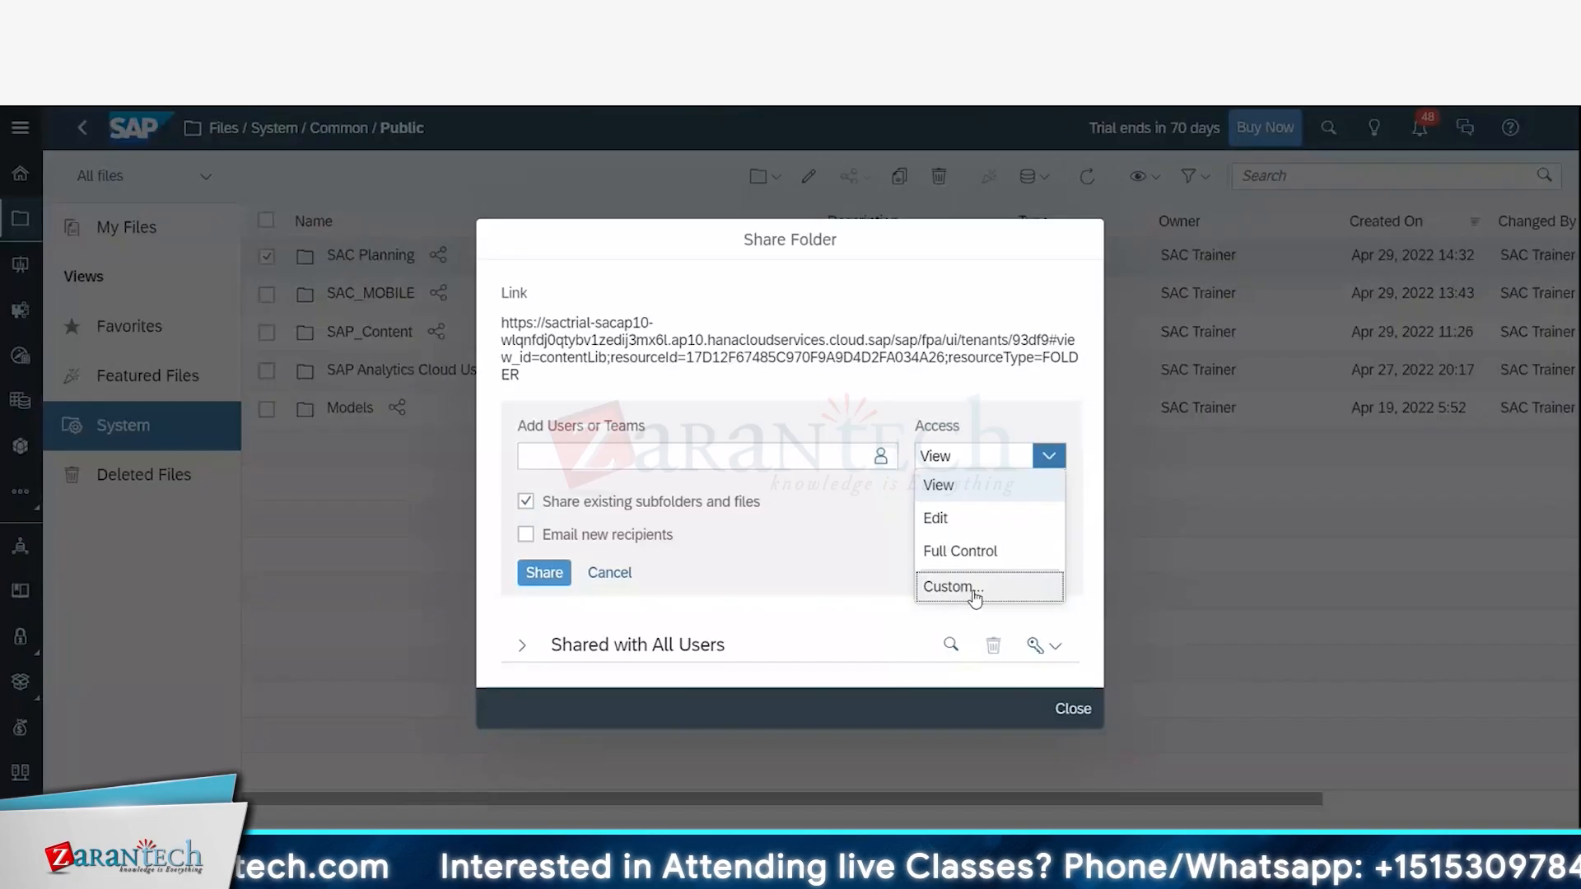
left_click(967, 490)
left_click(1052, 456)
left_click(965, 516)
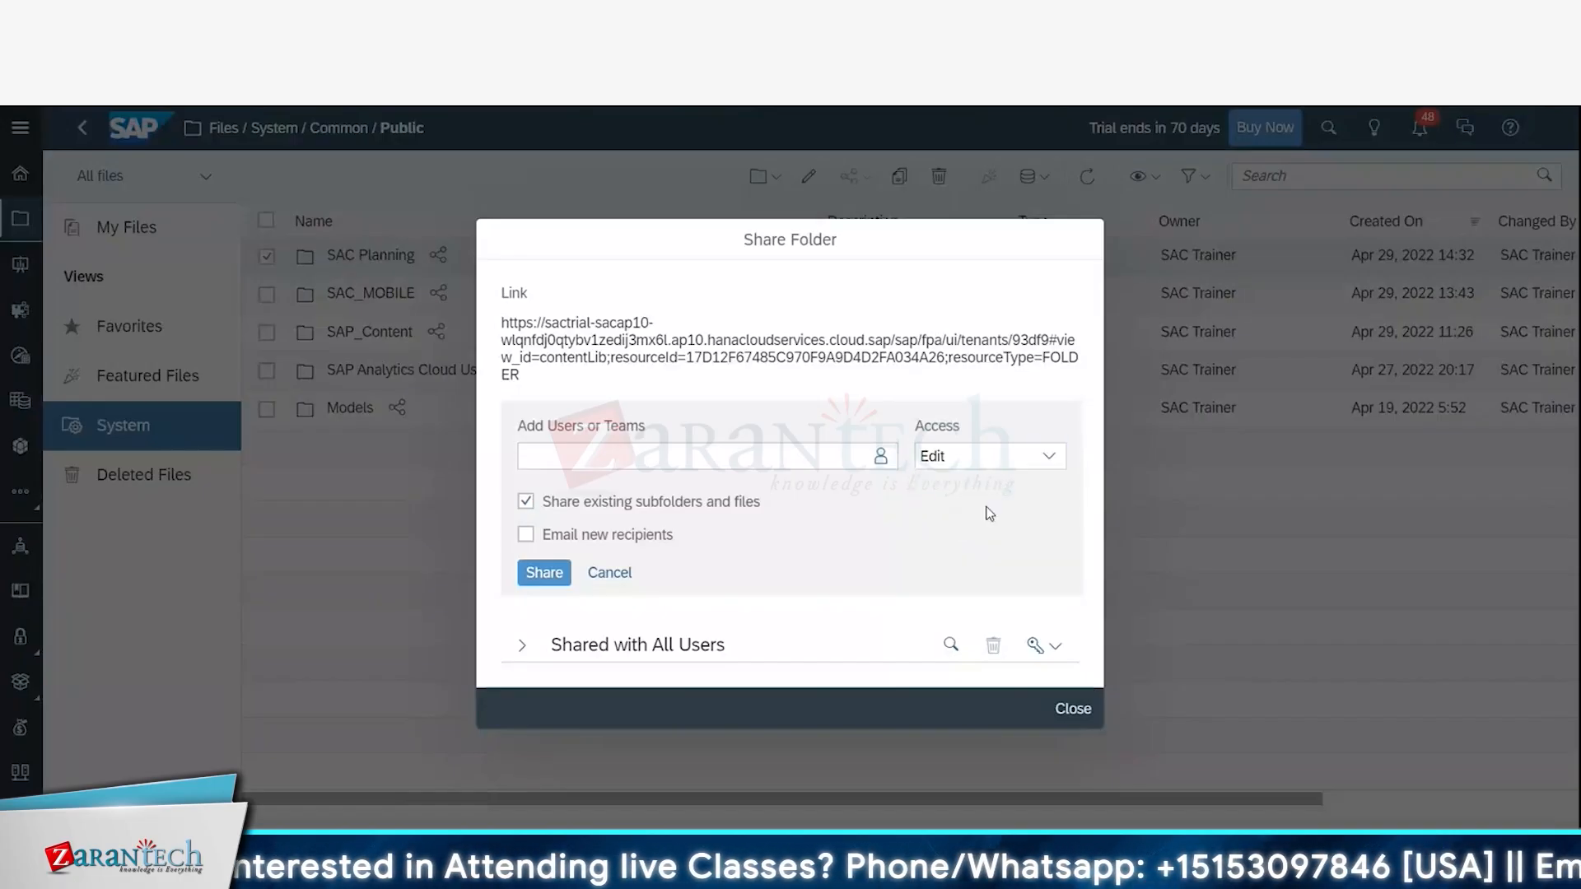
left_click(1048, 458)
left_click(965, 551)
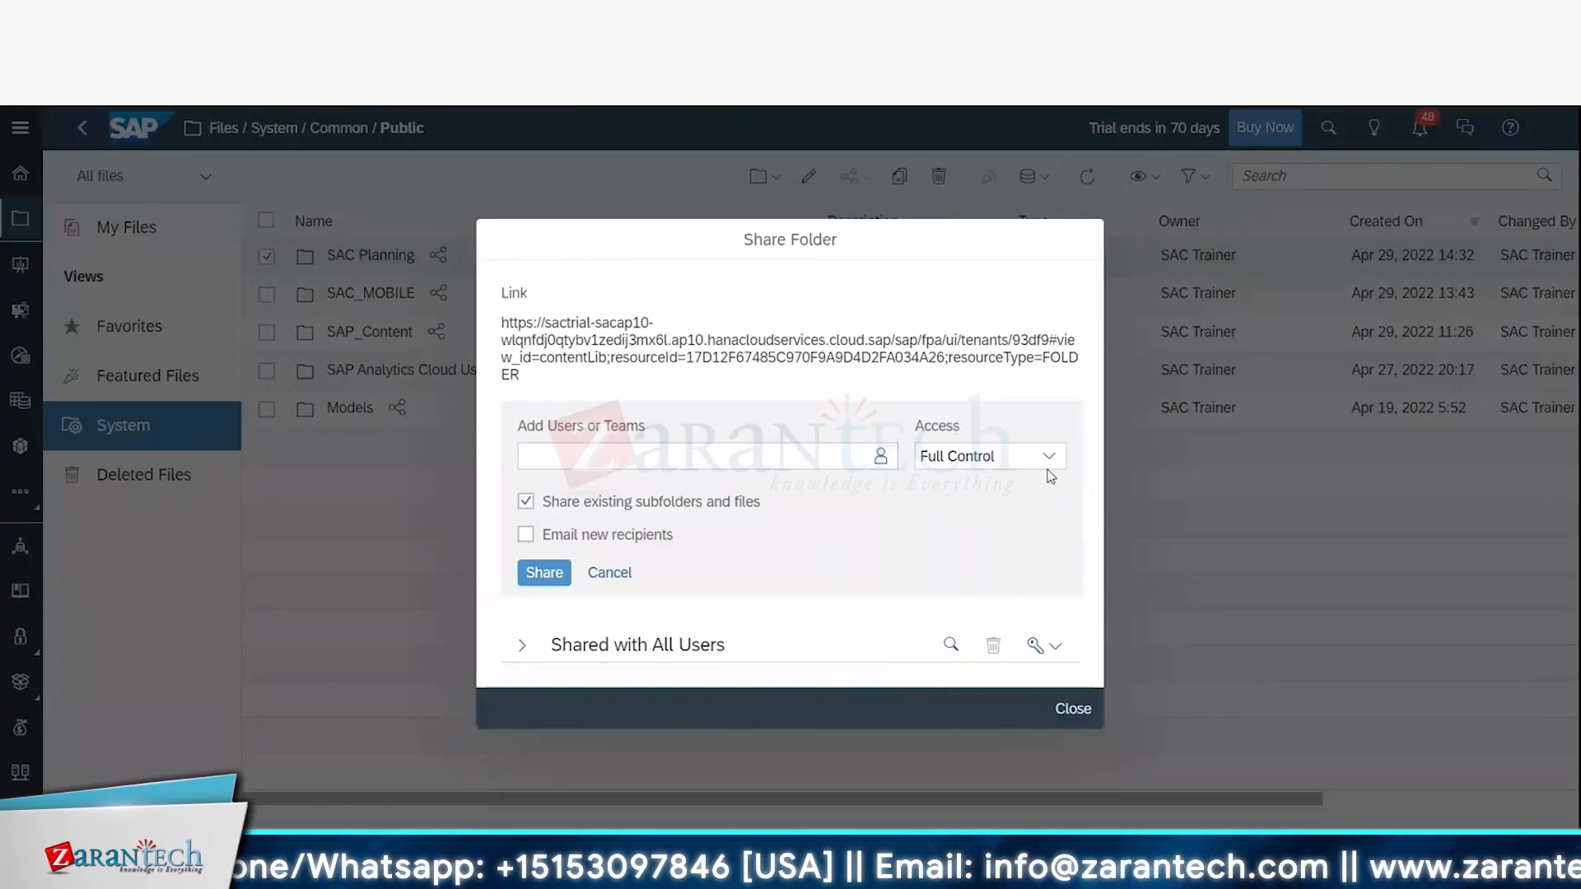
- Set custom access for the share with only Read, Create files, Create folders and Maintain permitted
left_click(980, 456)
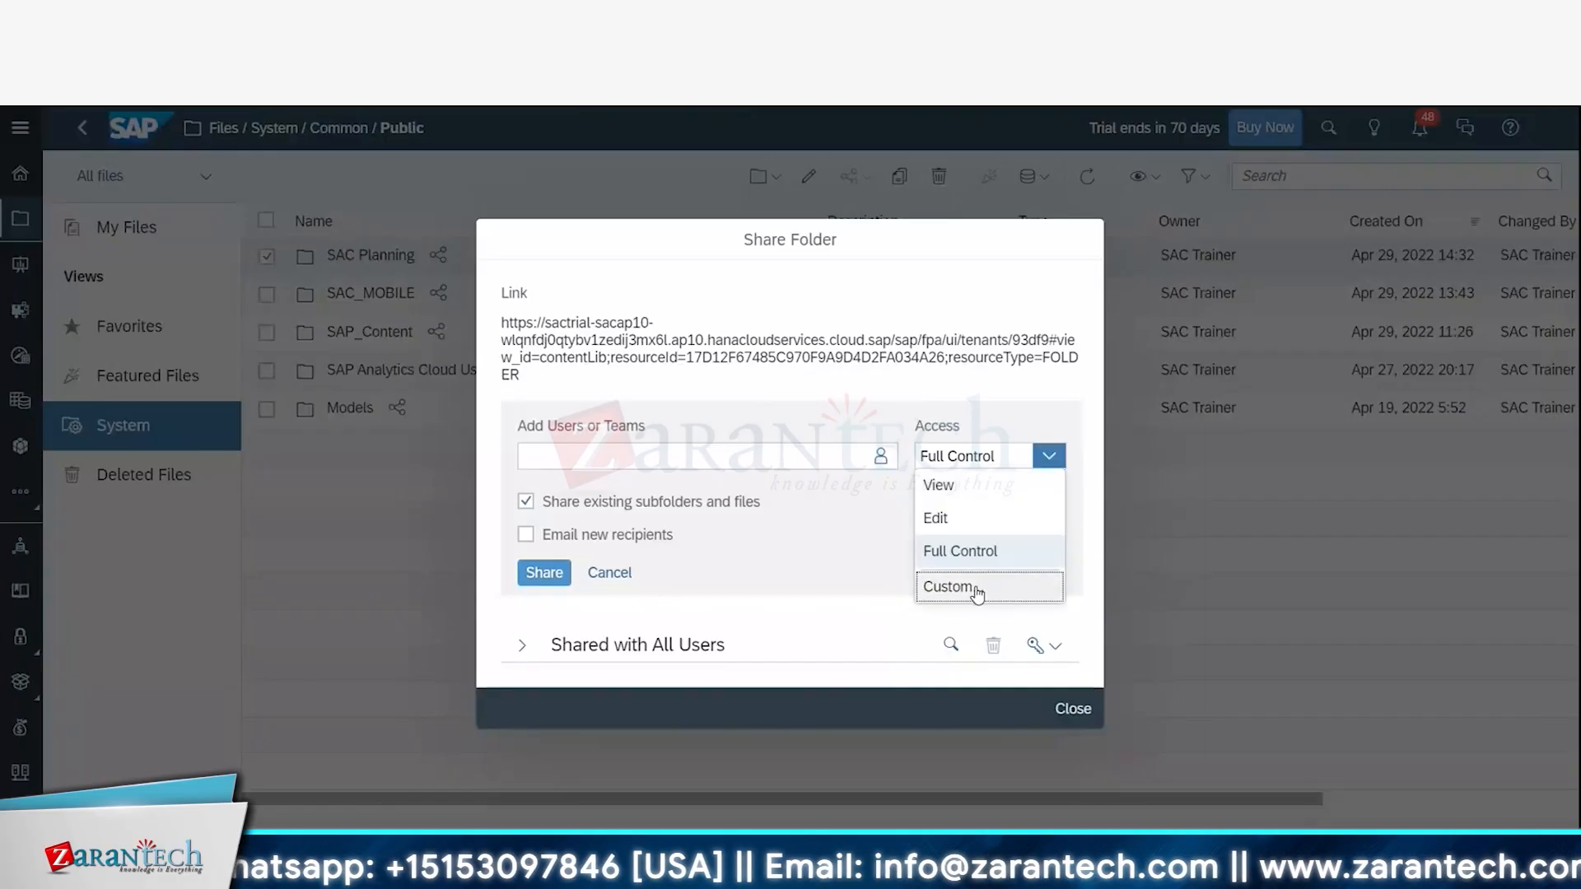
left_click(954, 589)
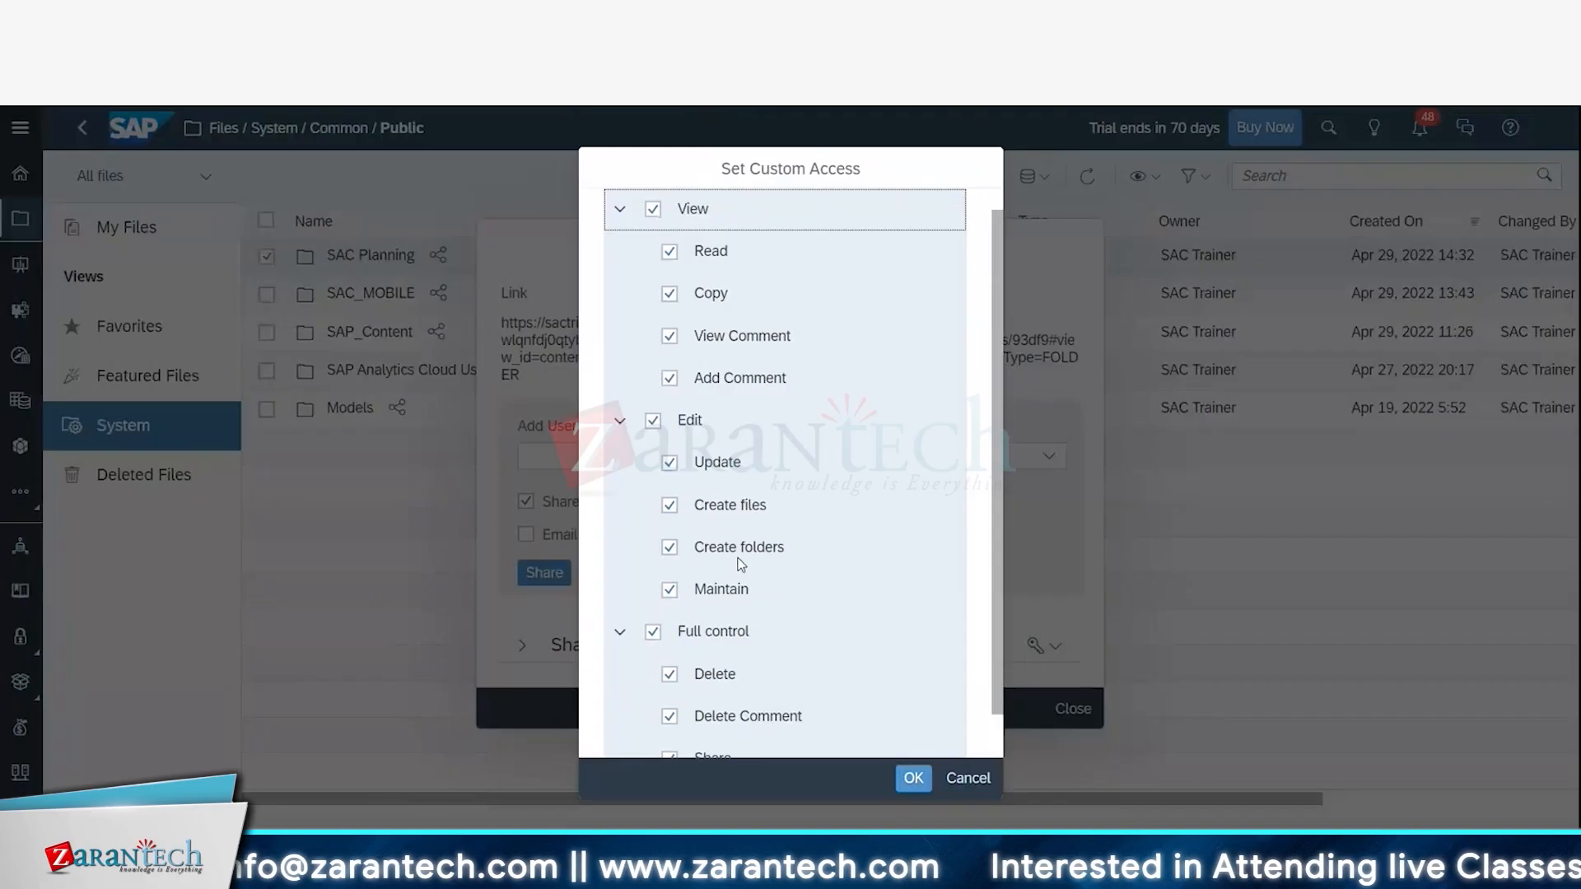
scroll(794, 600, "down", 1)
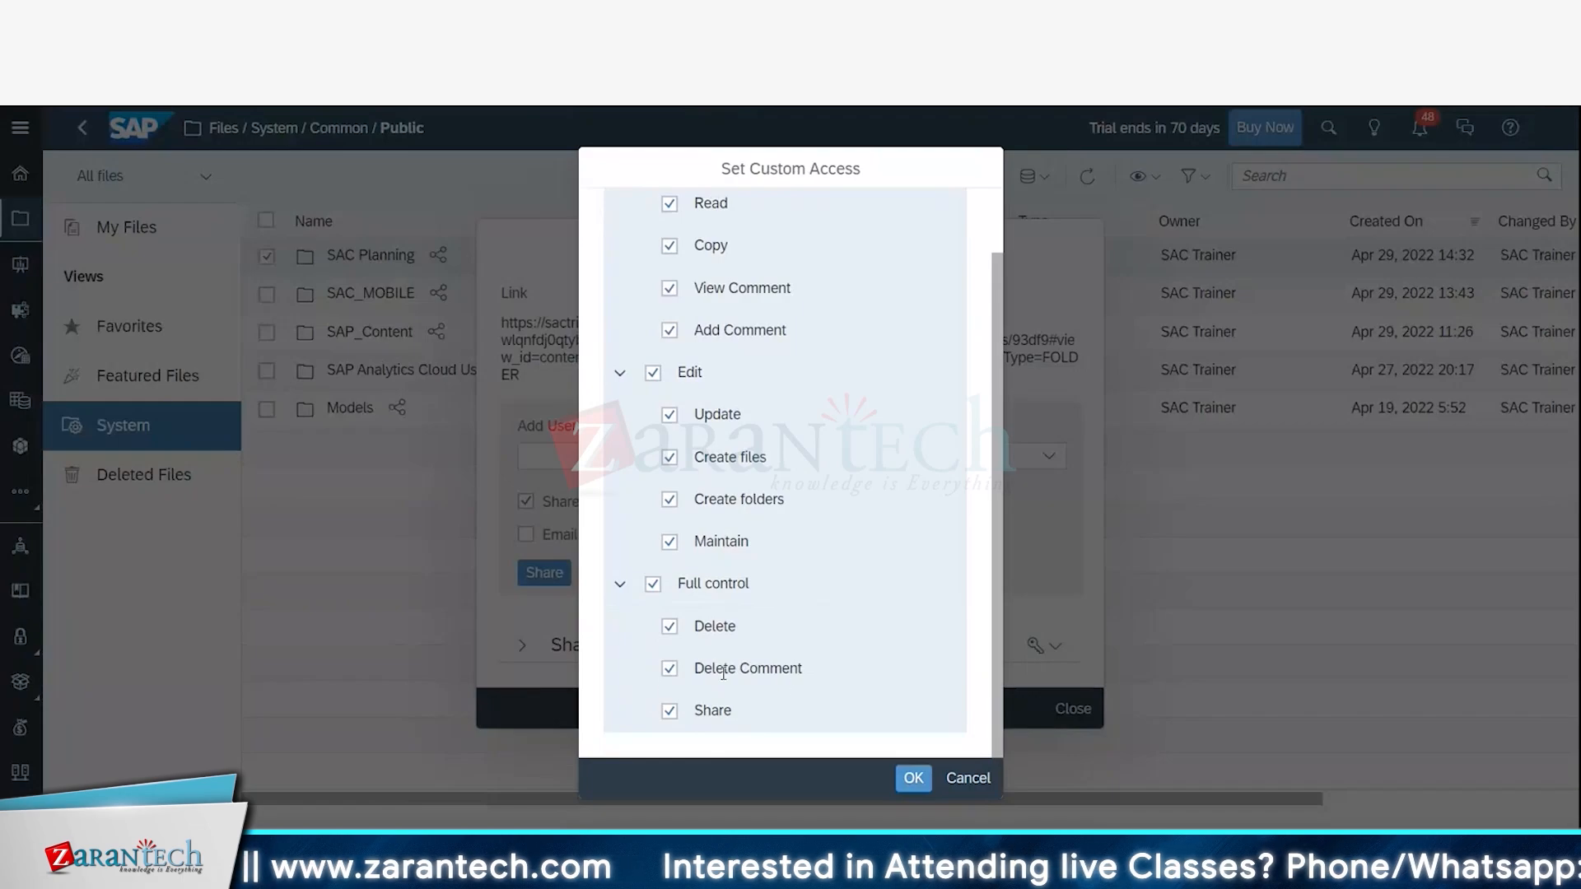
scroll(901, 535, "up", 2)
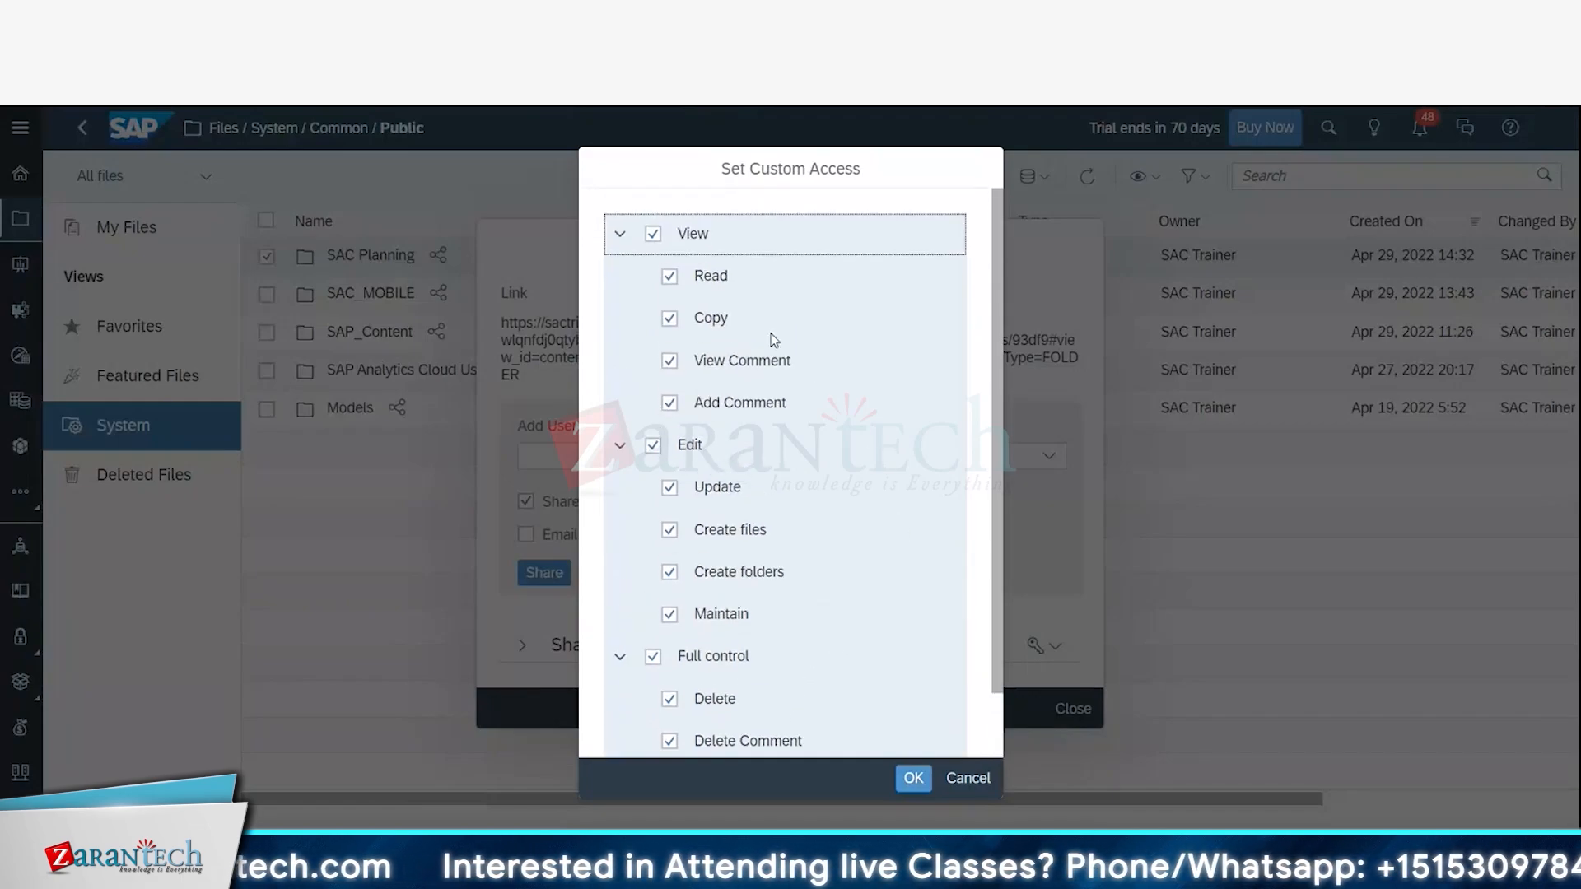
left_click(652, 235)
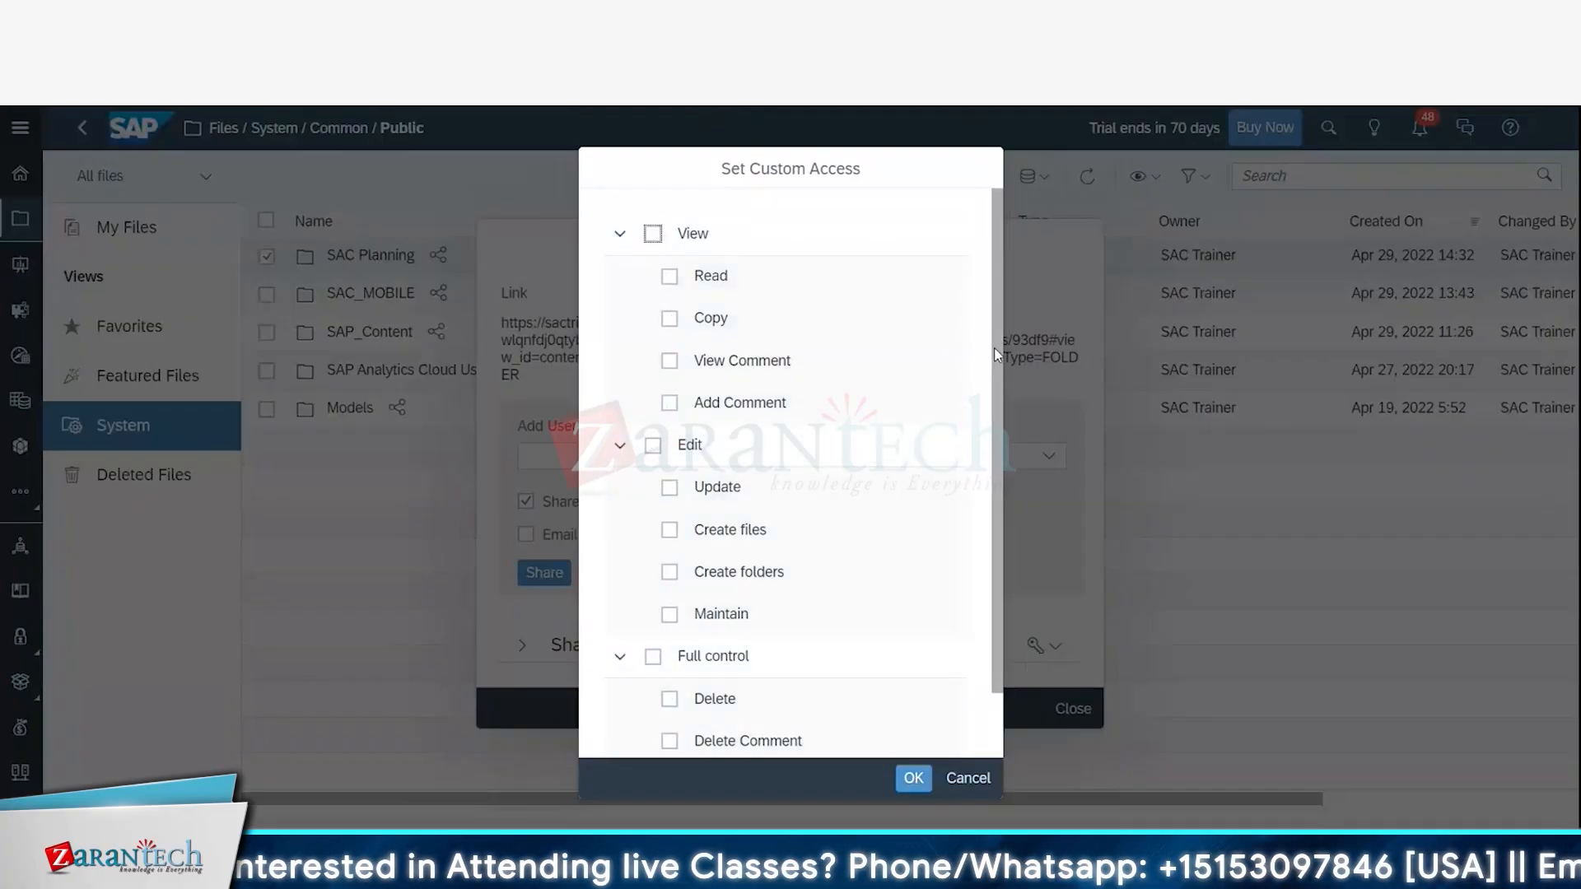
left_click(671, 278)
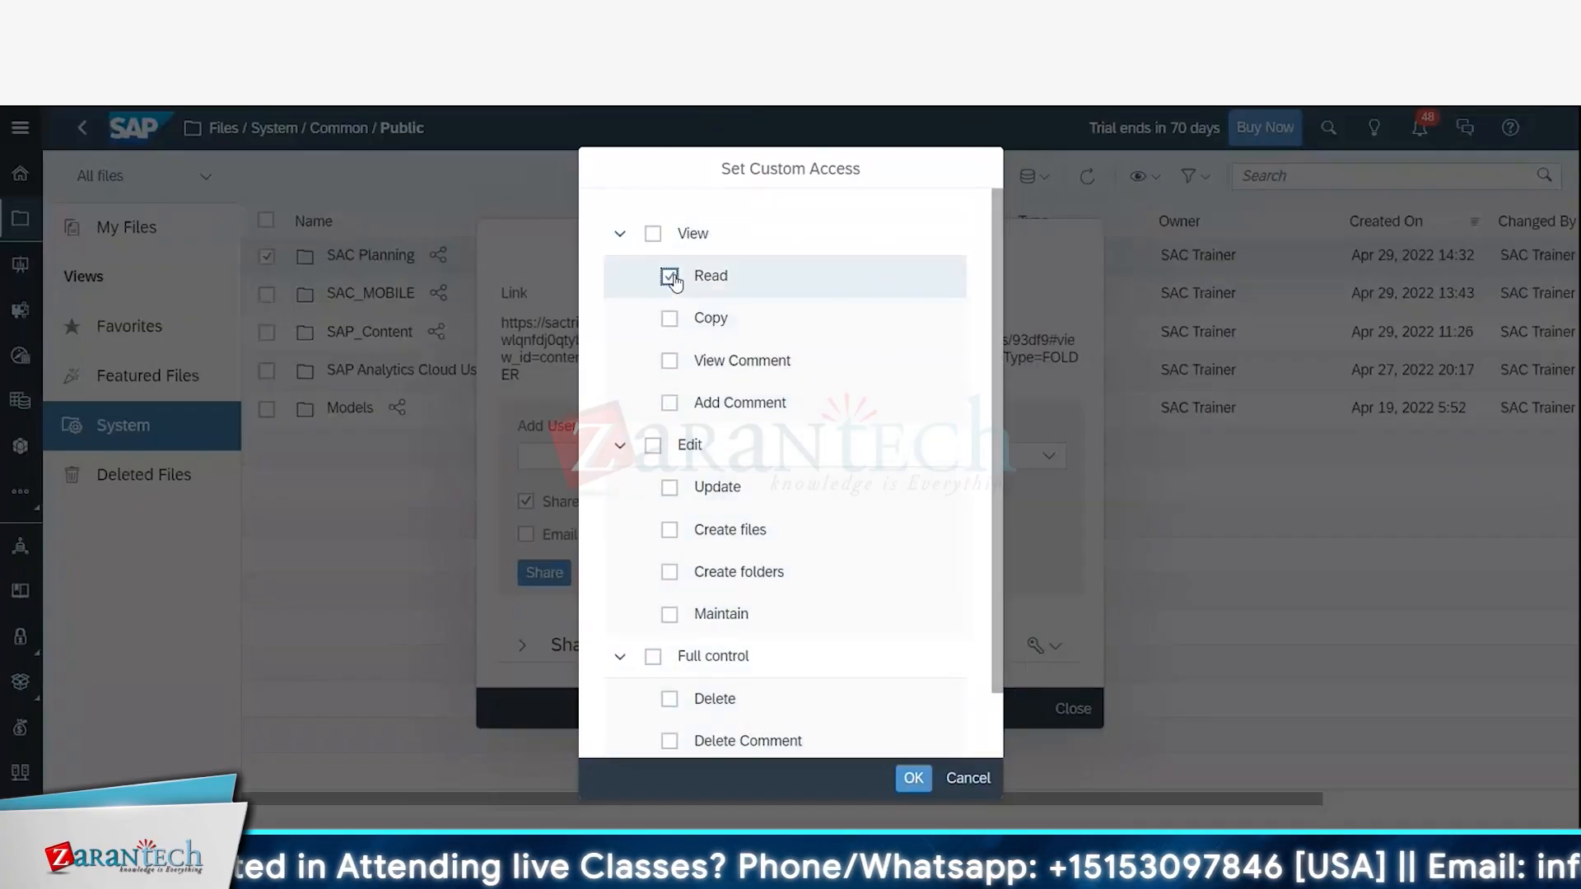
scroll(903, 424, "down", 2)
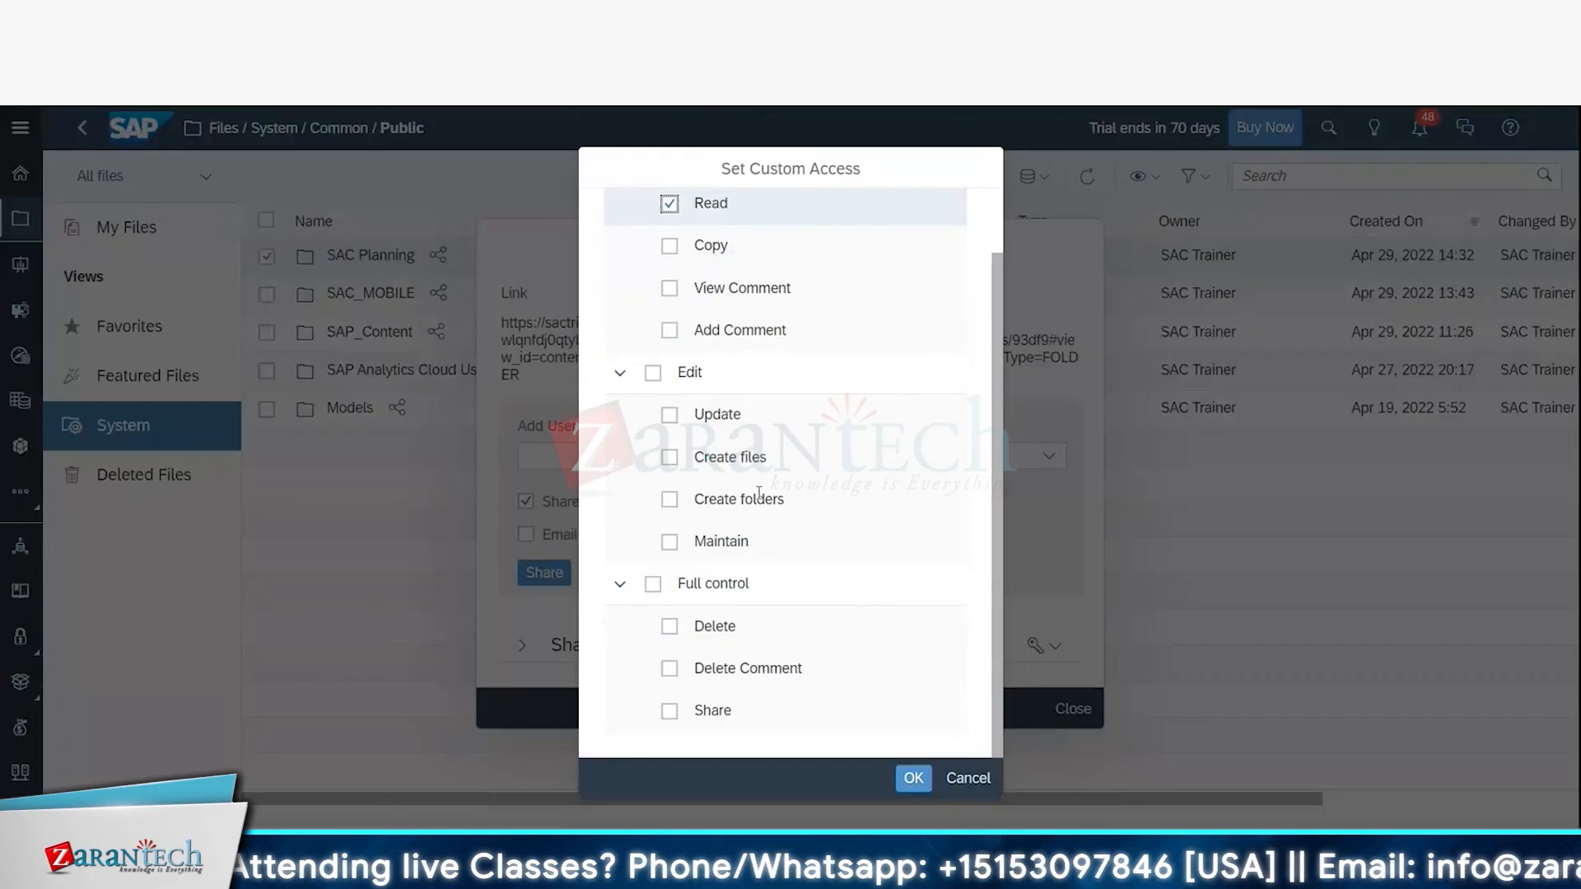
left_click(670, 458)
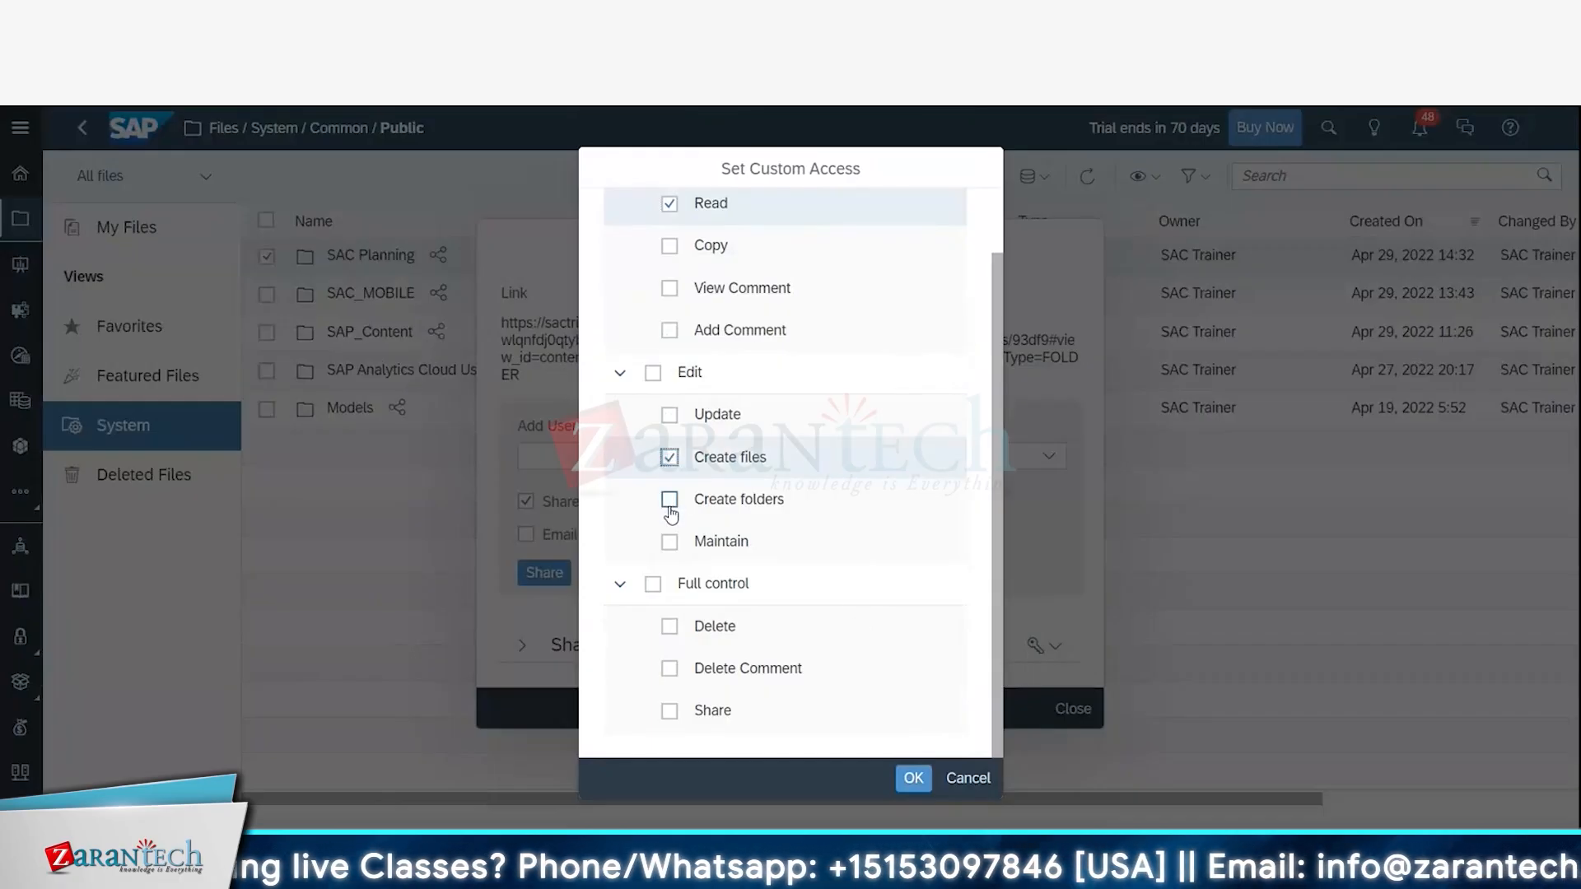
left_click(670, 507)
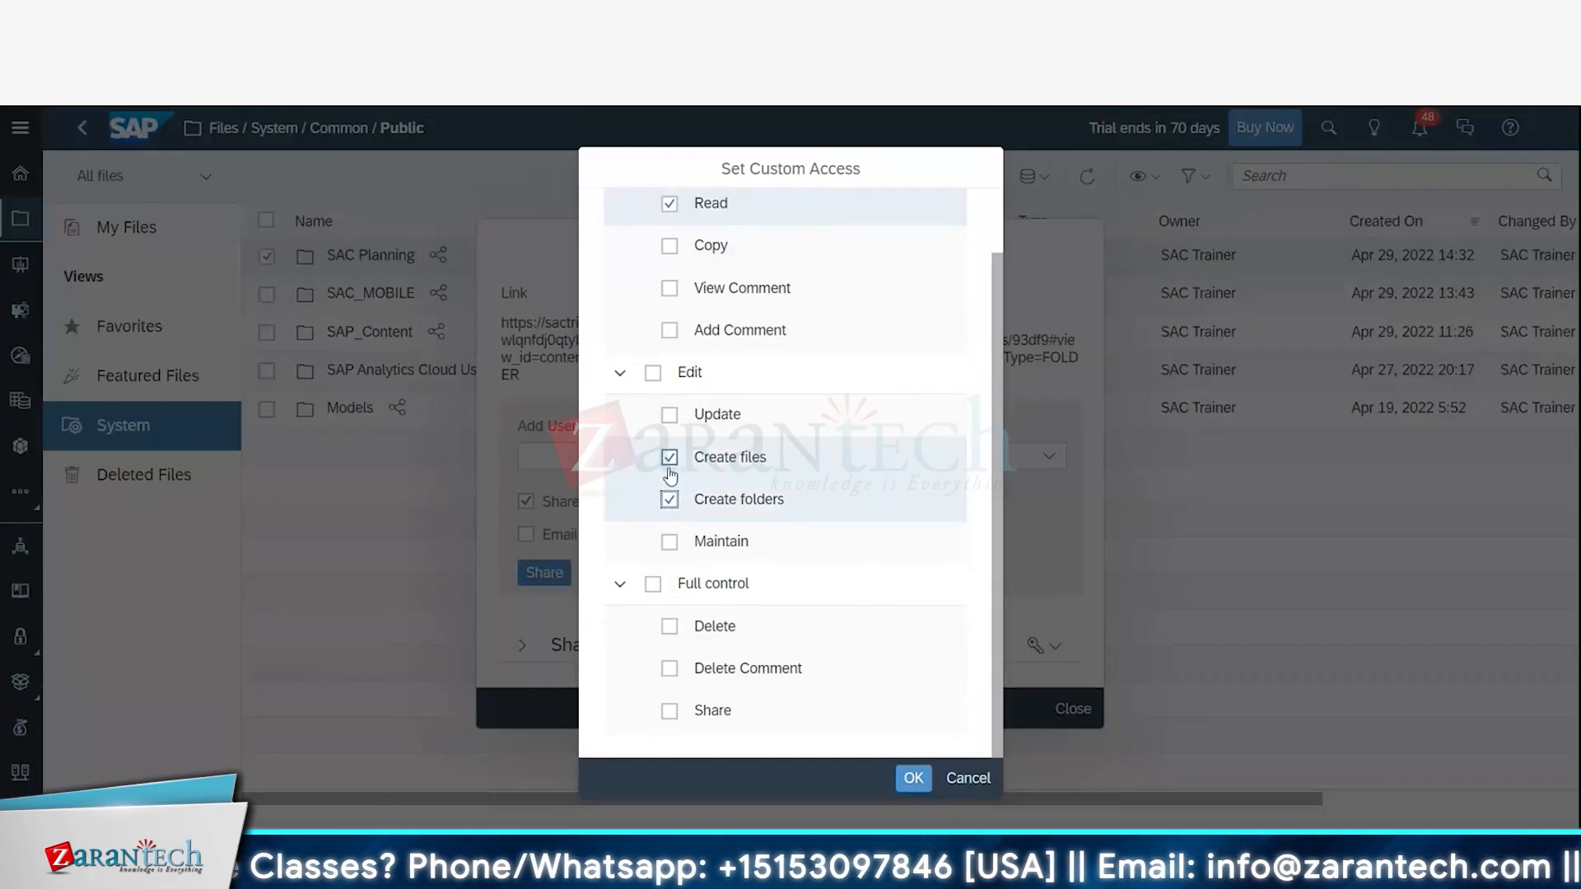
left_click(670, 547)
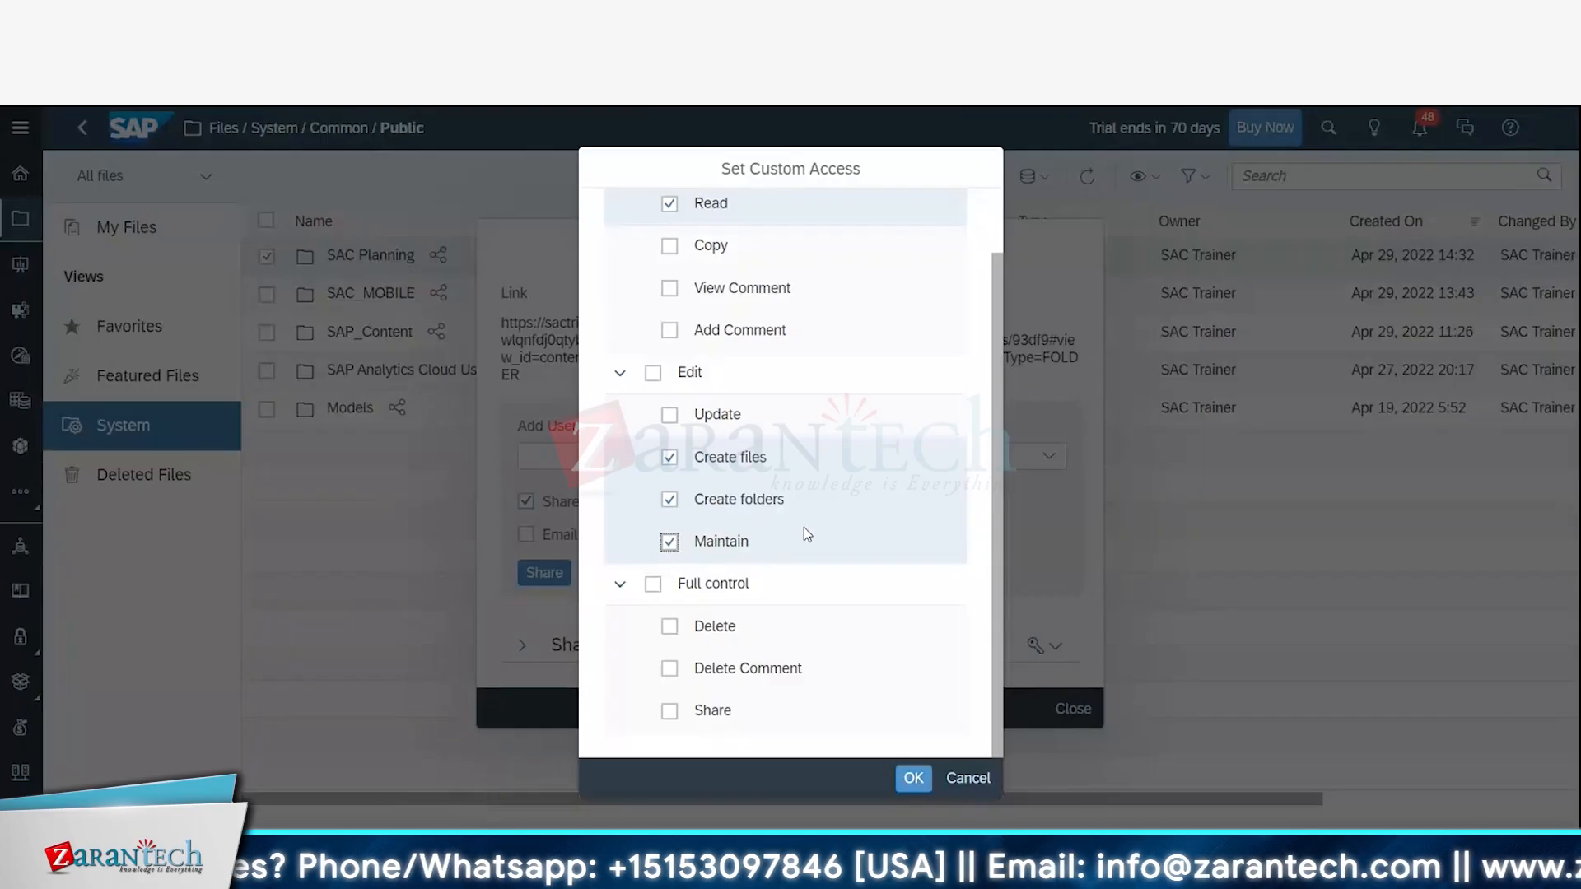
left_click(913, 778)
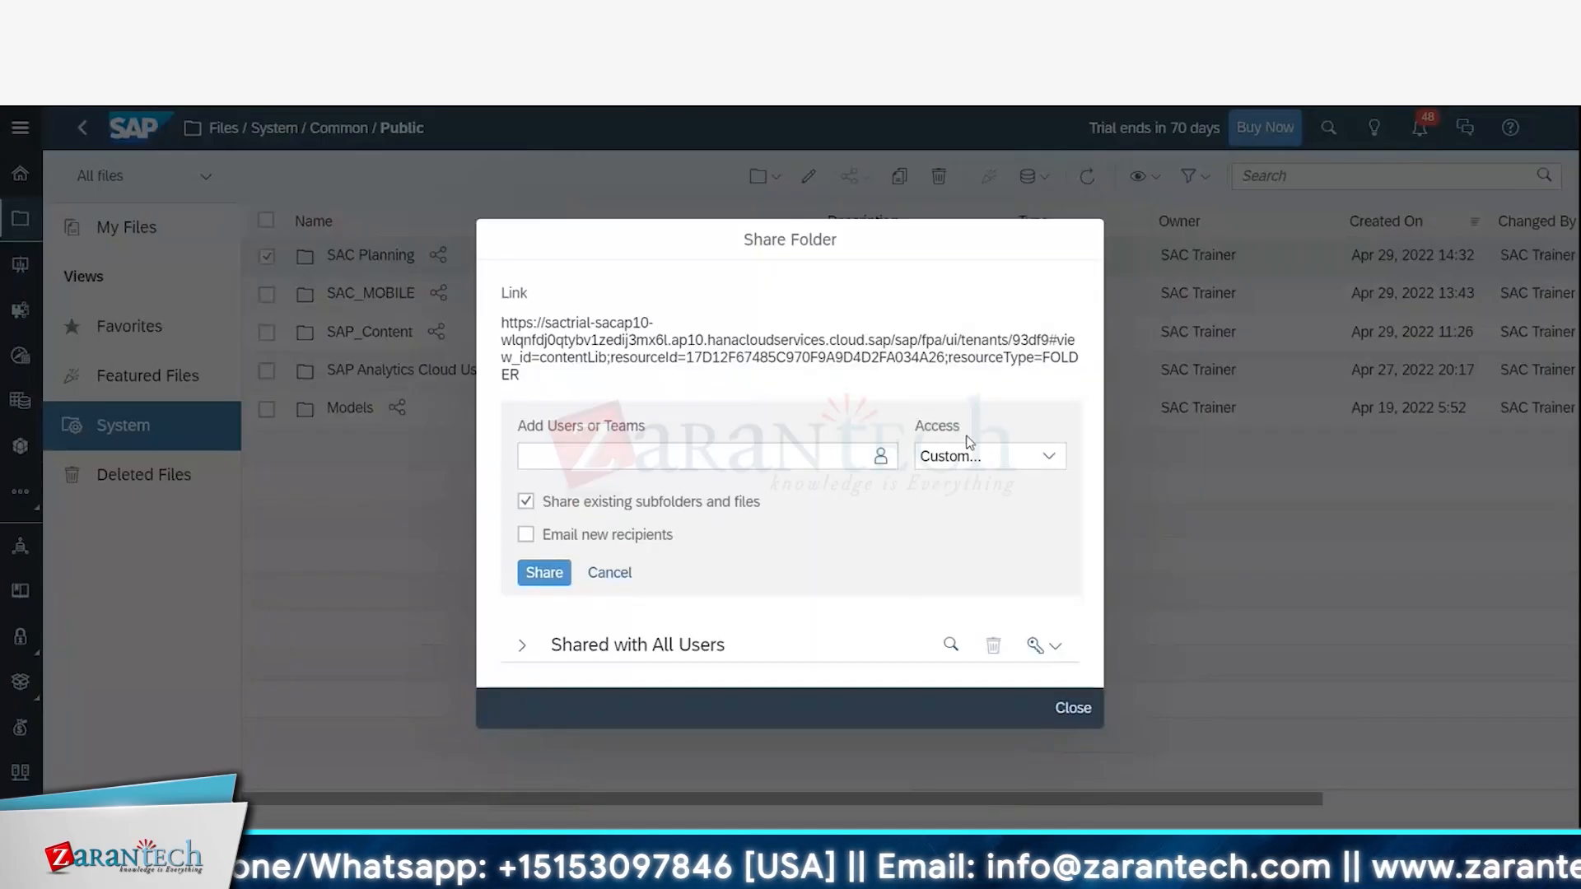
- Try to find a user to share with by searching for "train", and shorten the entry to "tra"
left_click(691, 455)
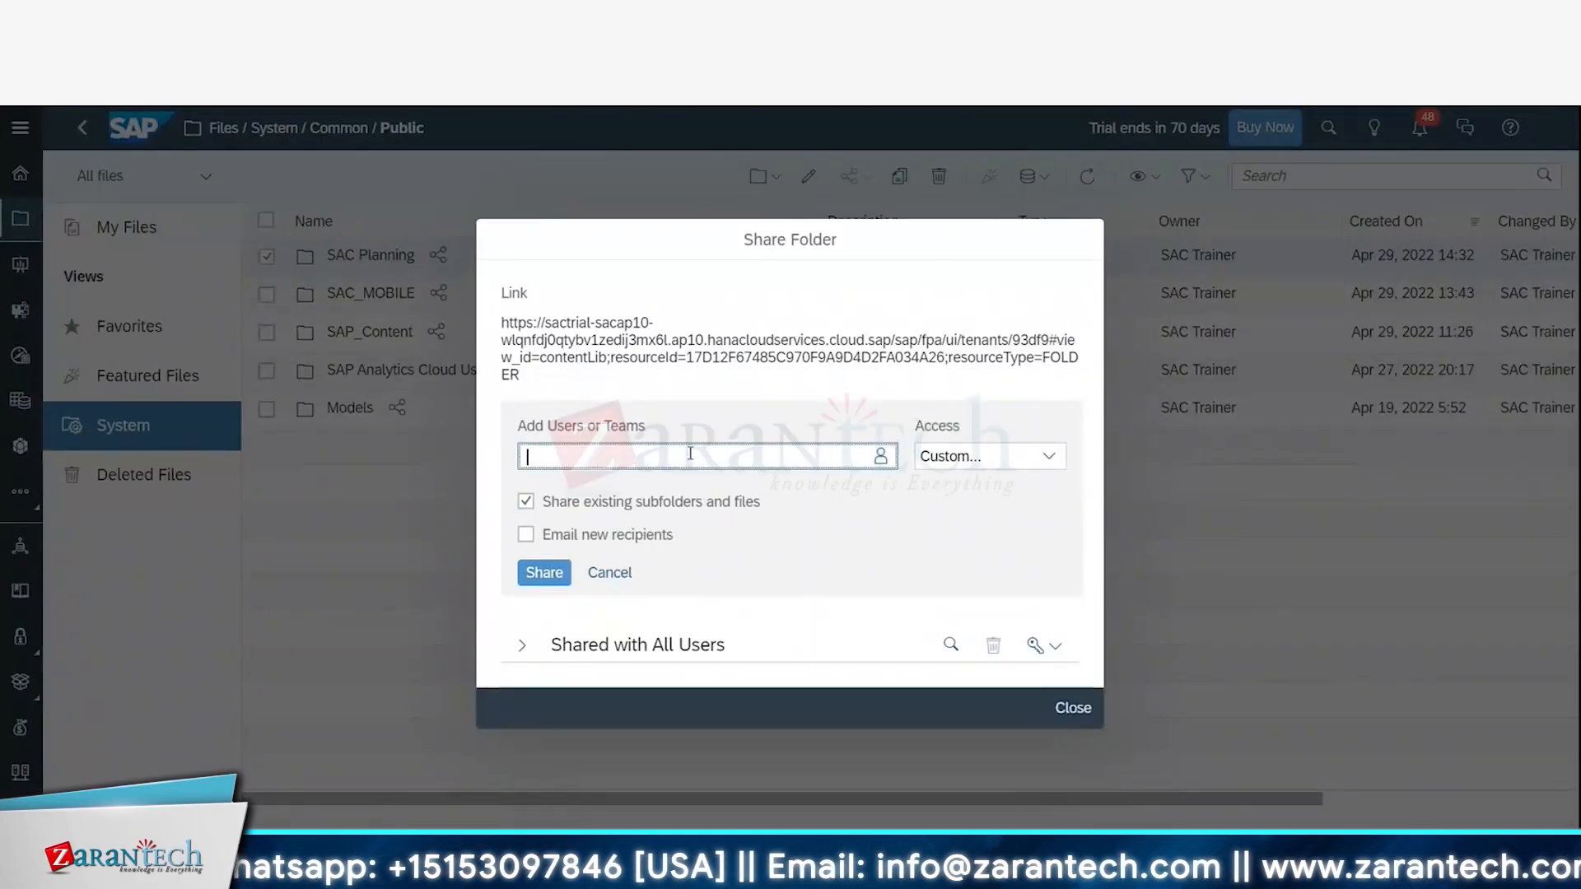
type("train")
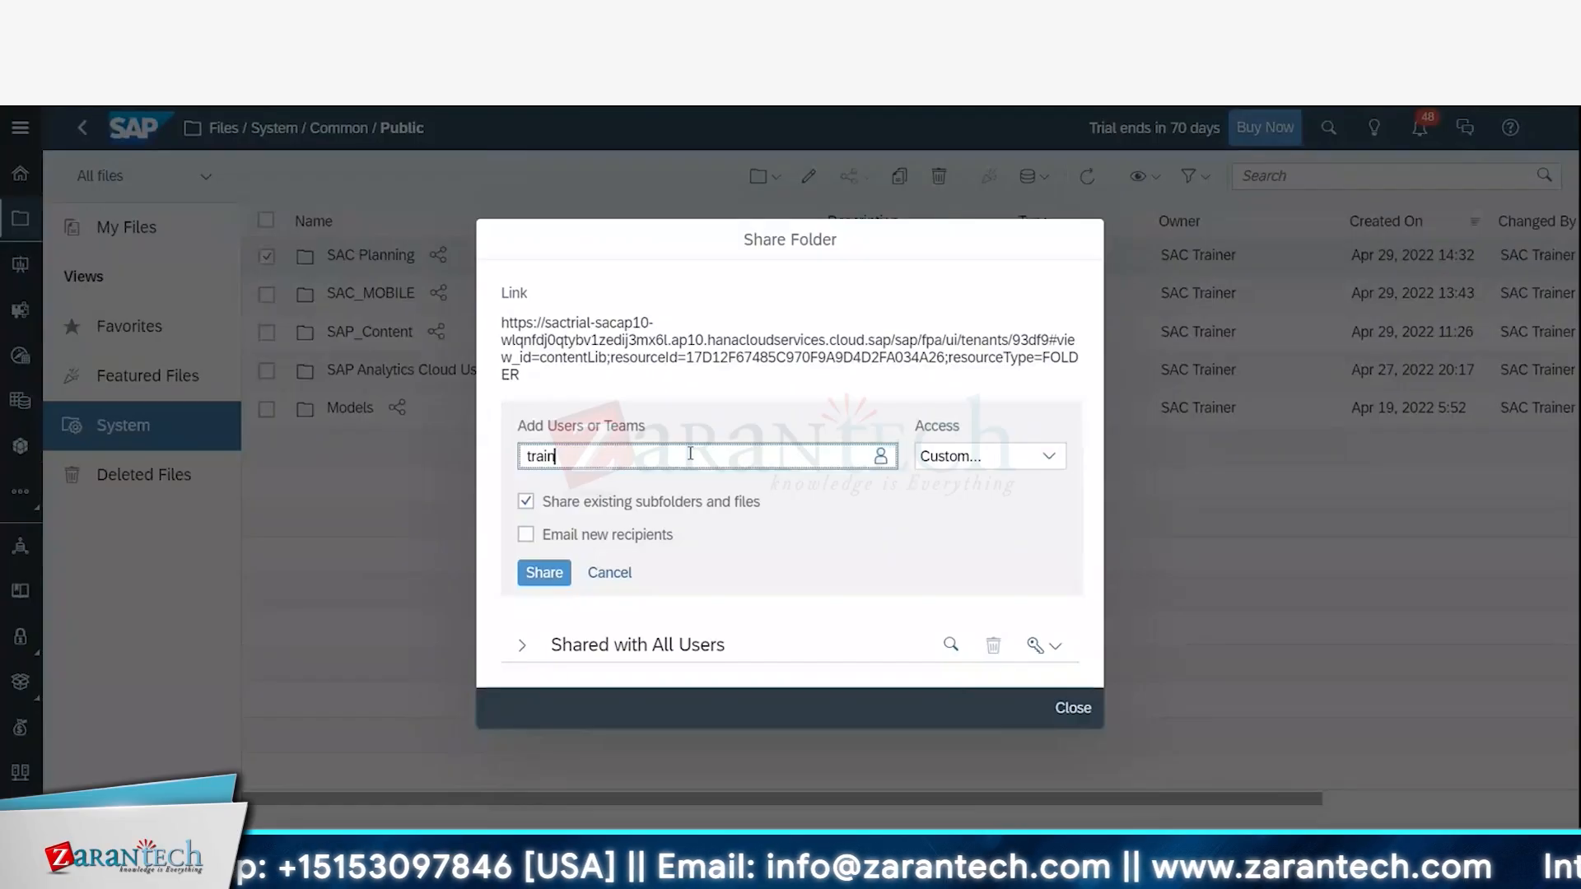
left_click(879, 455)
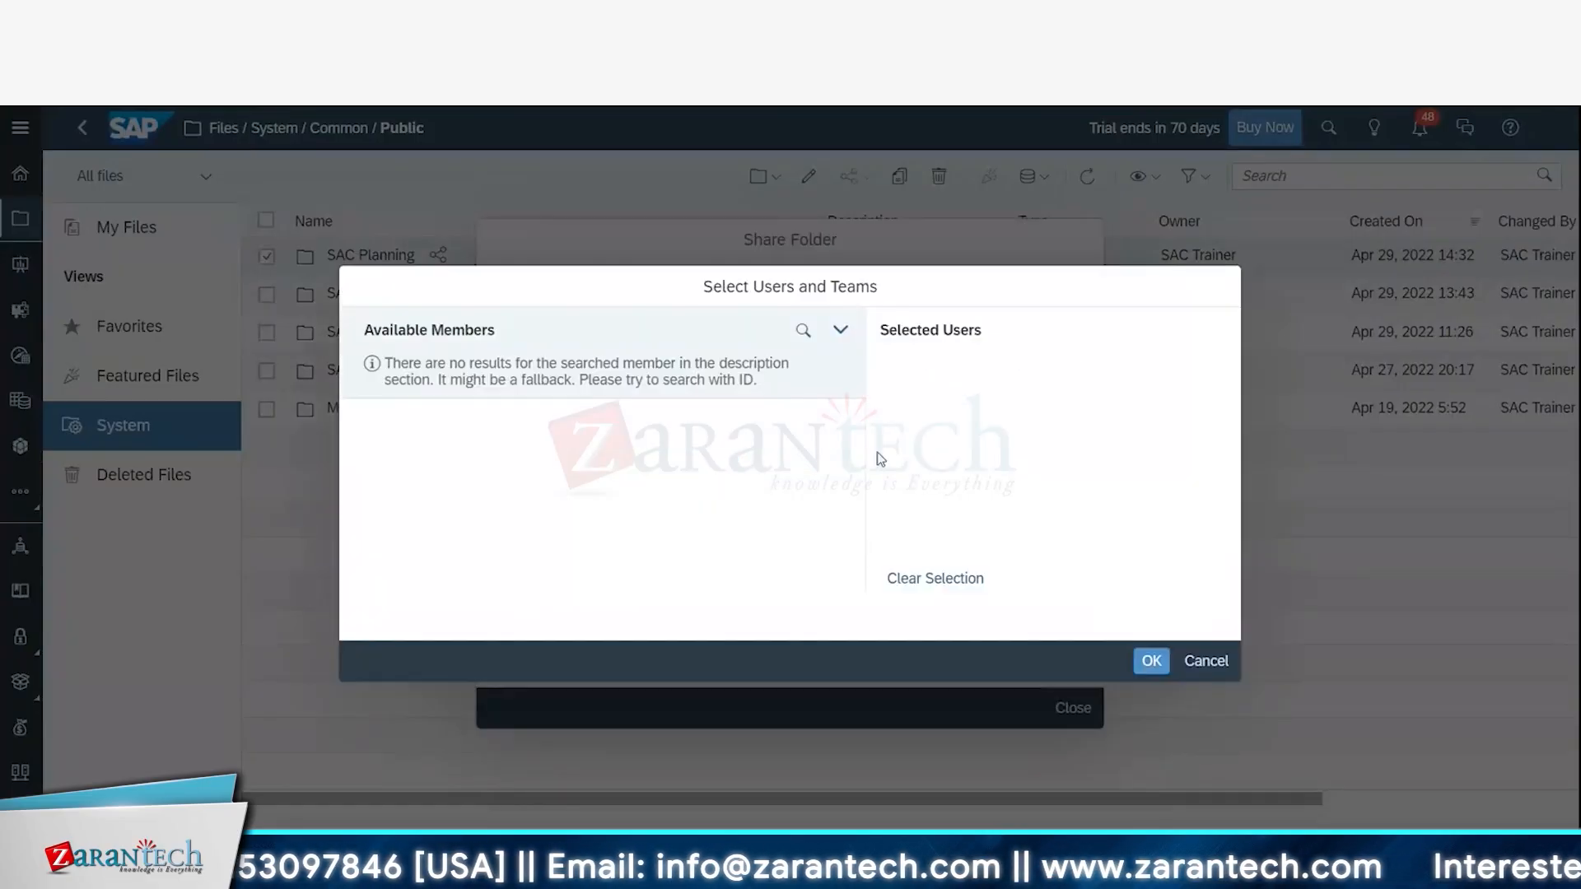
left_click(1203, 661)
key("BackSpace")
key("BackSpace")
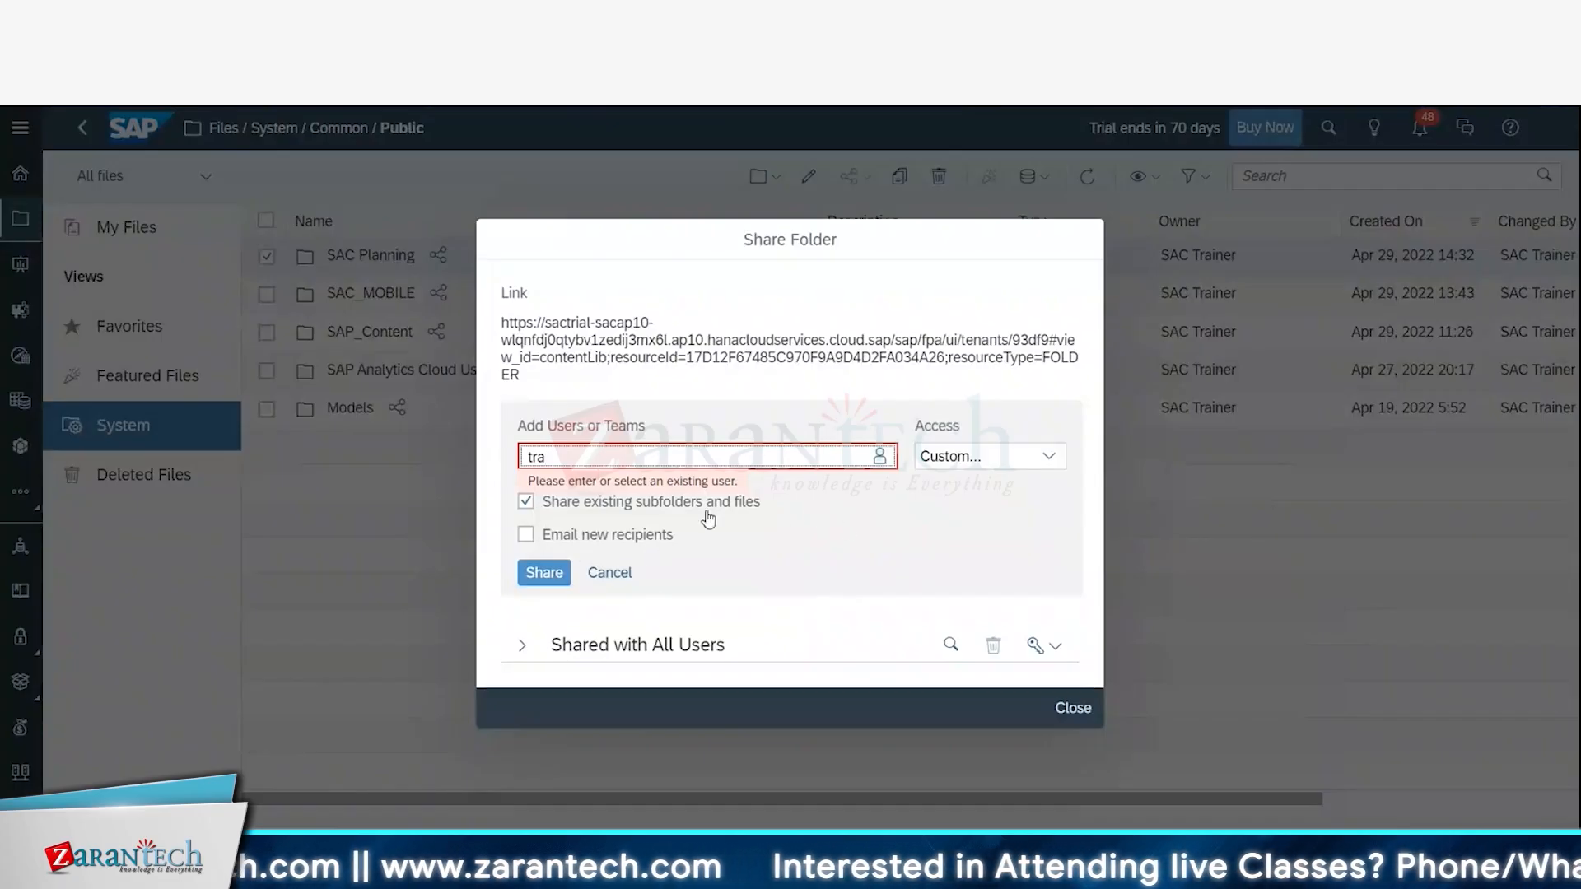
left_click(1044, 459)
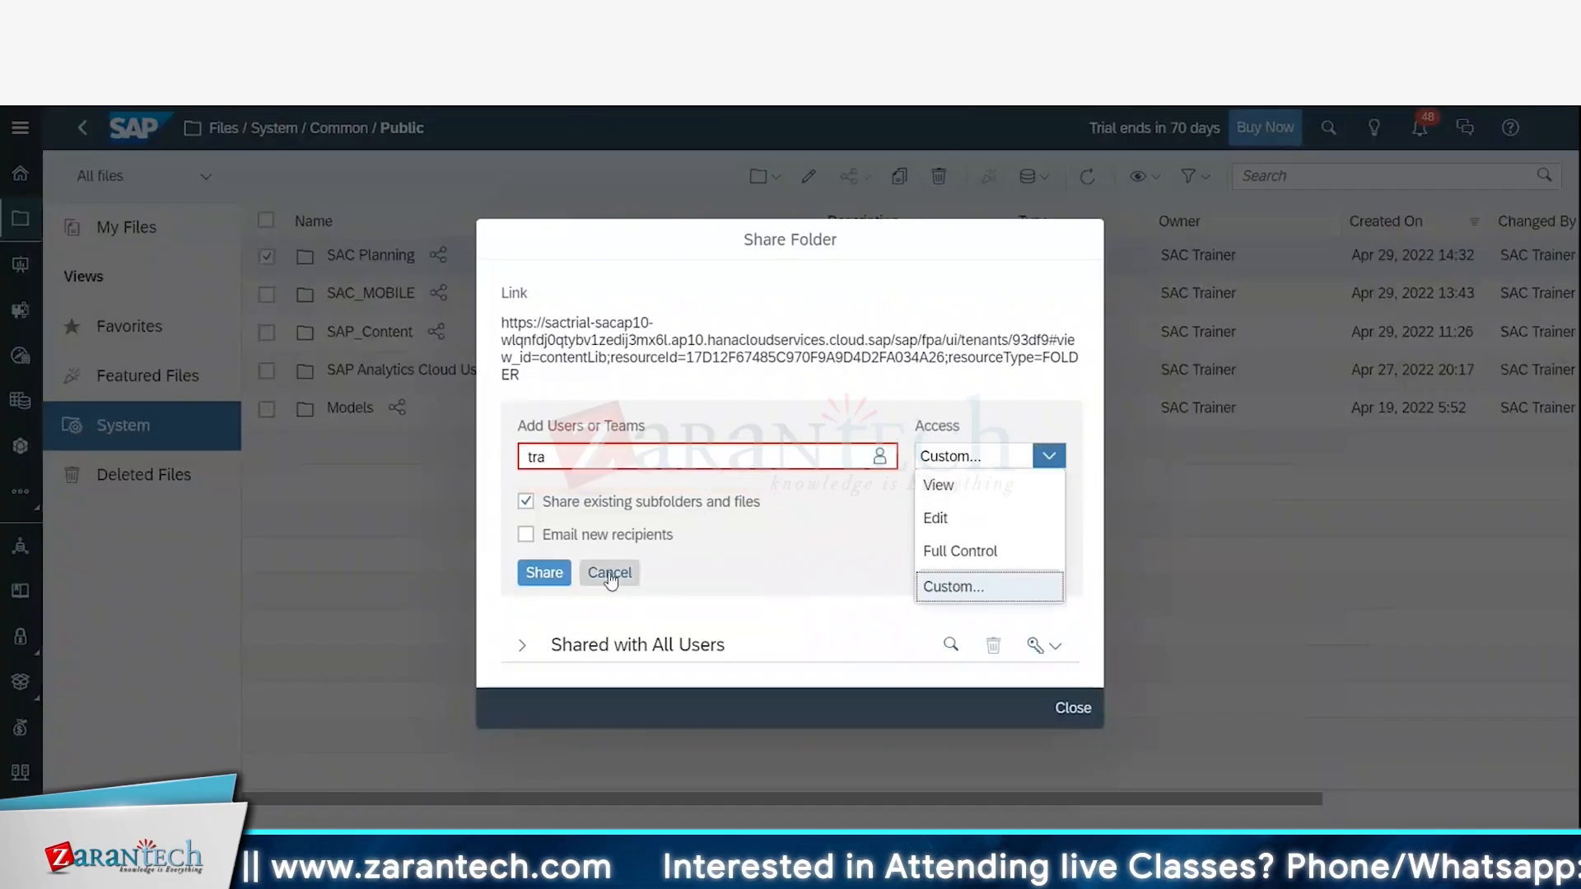
- Remove All Users from the list of those the SAC Planning folder is shared with
left_click(522, 645)
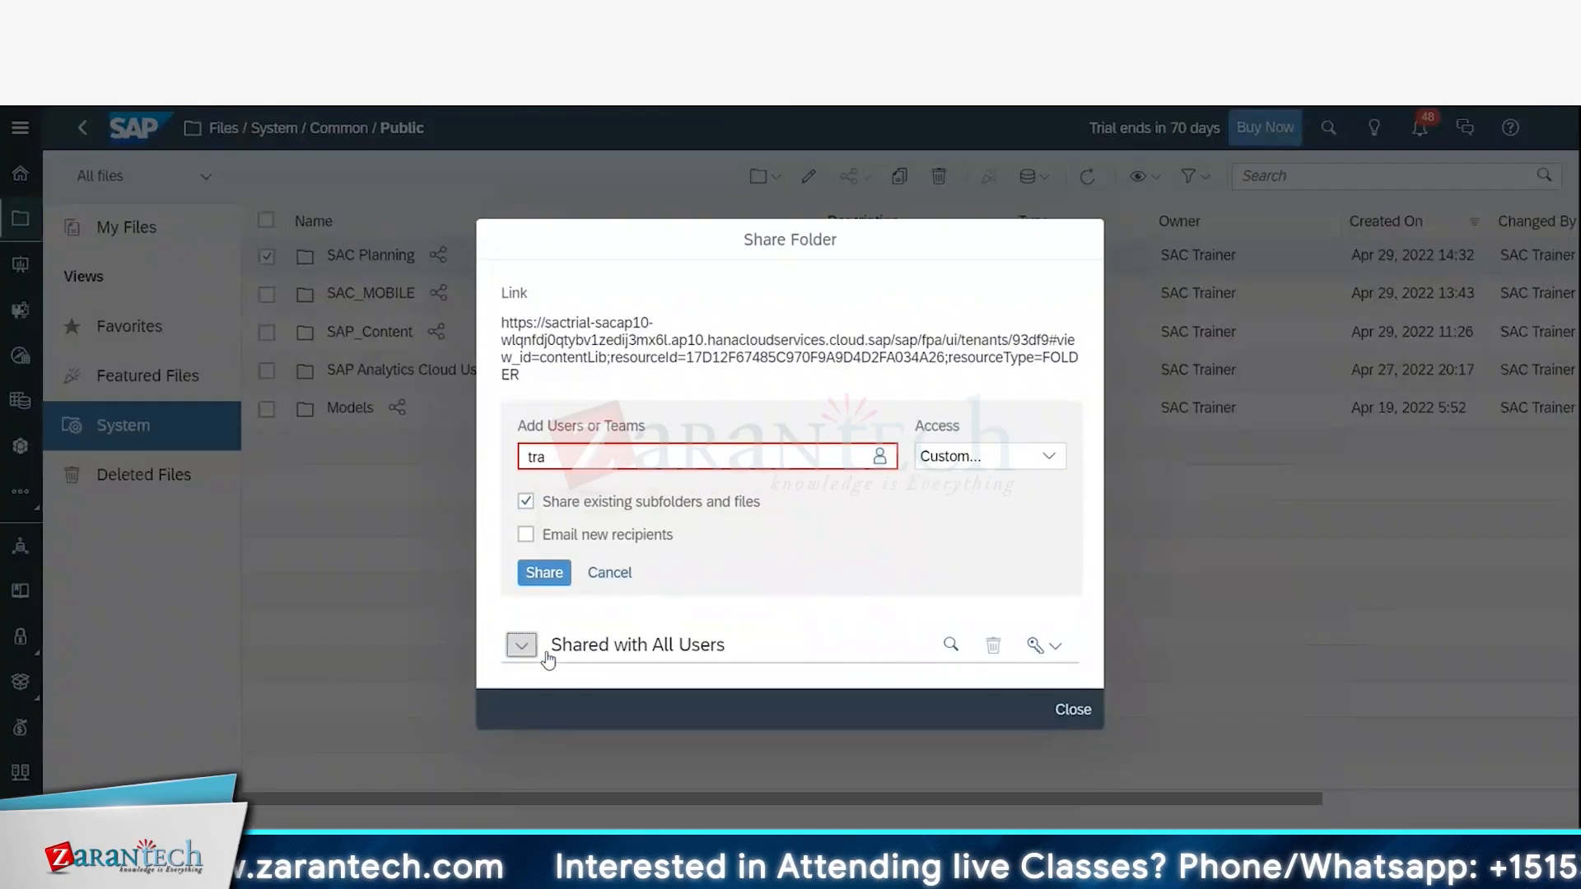
left_click(535, 690)
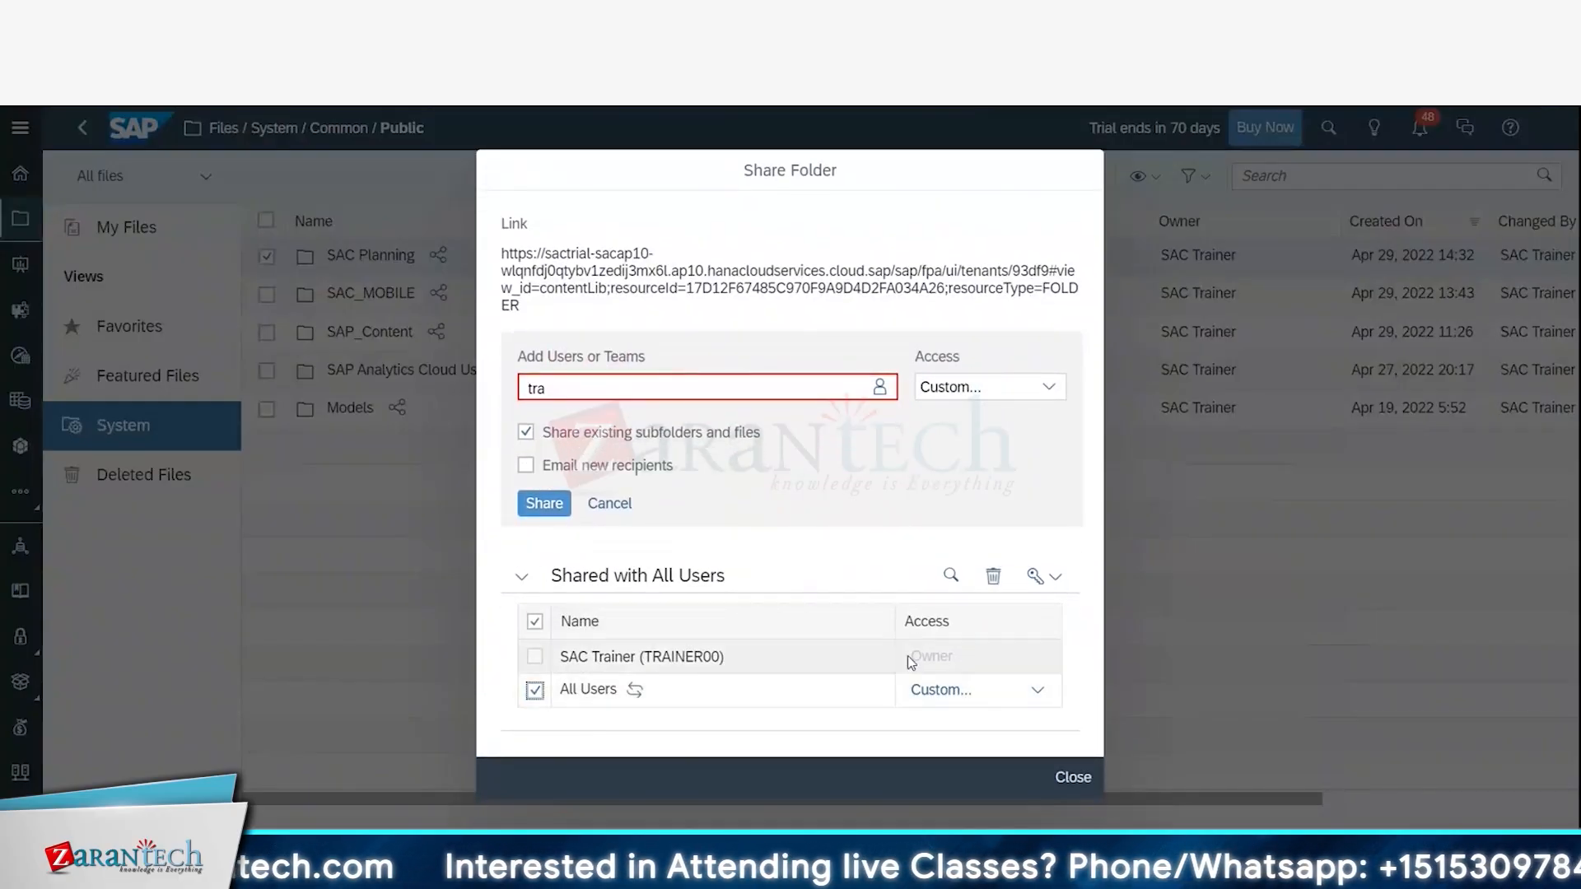
left_click(993, 576)
left_click(987, 579)
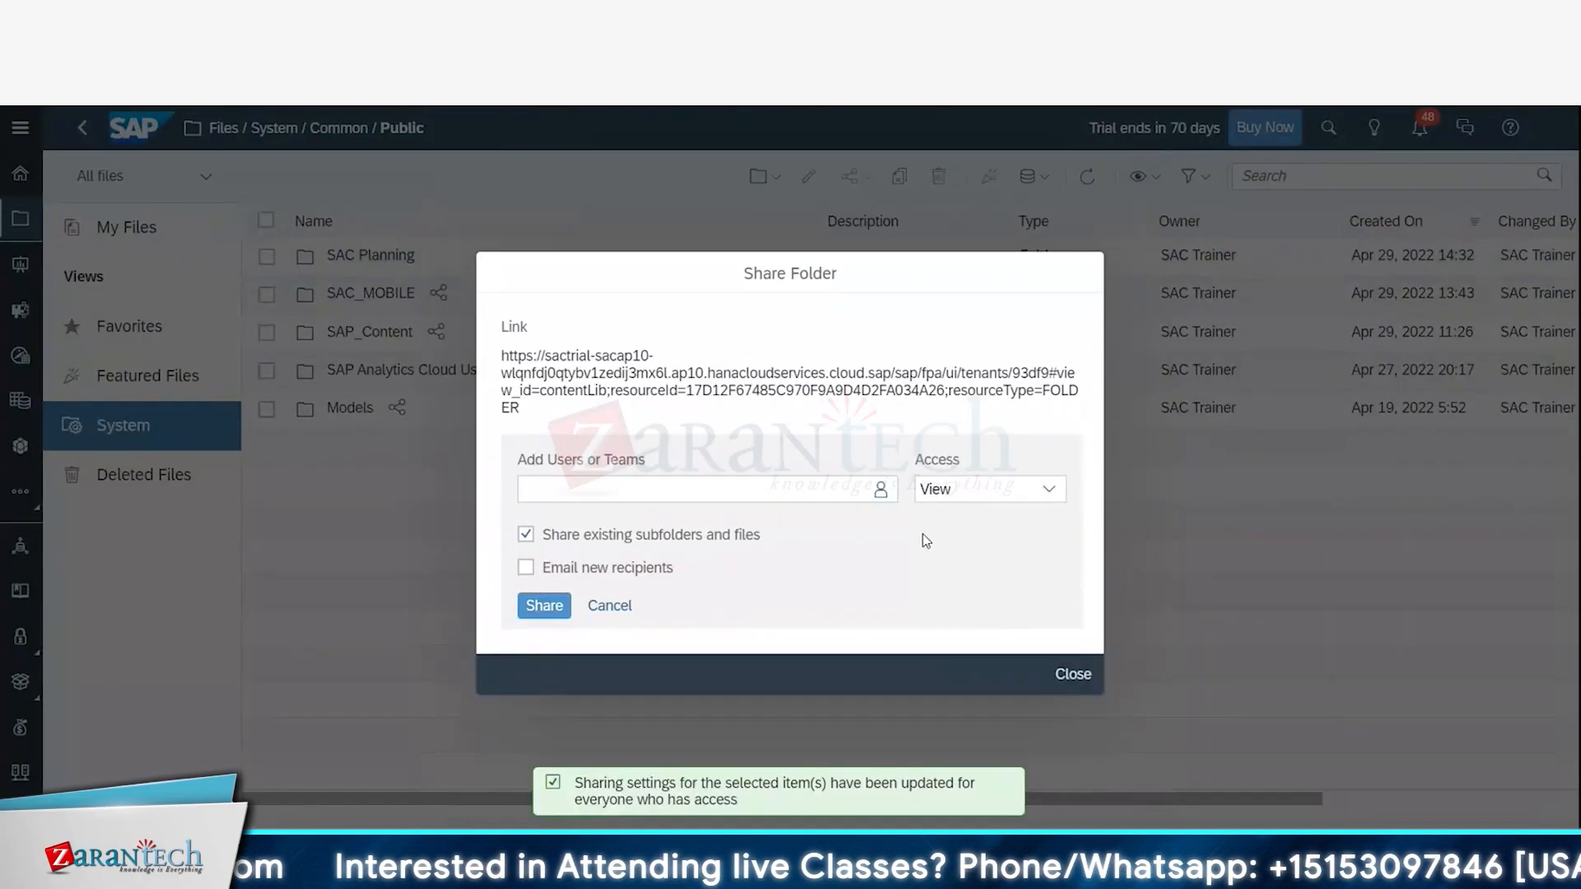
- Share the SAC Planning folder with All Users at View access, including existing subfolders and files
left_click(617, 488)
type("a")
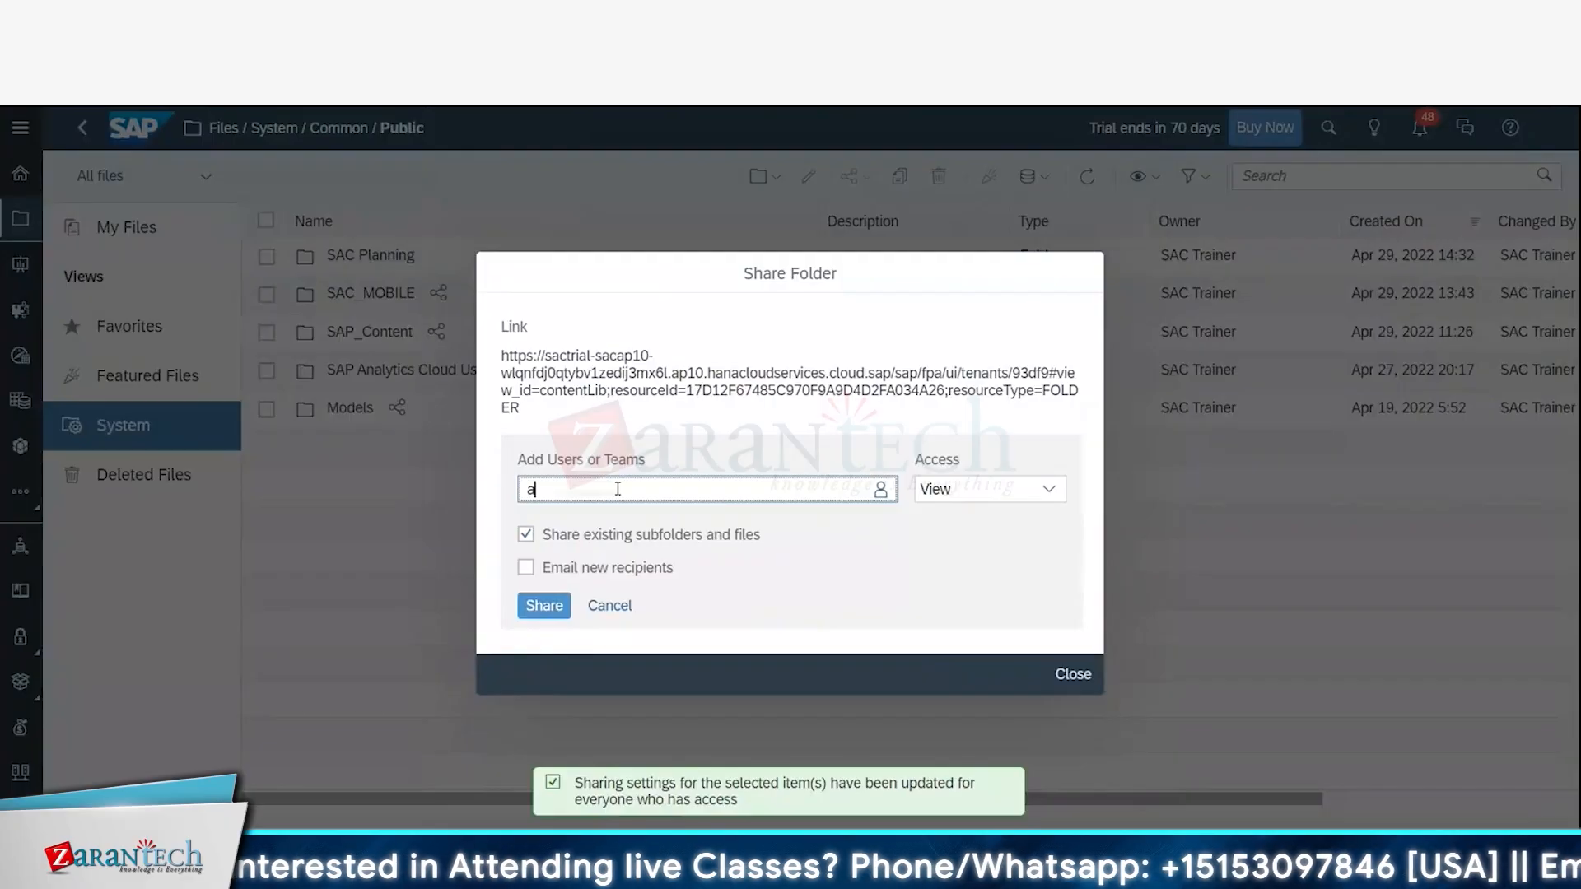
type("ll")
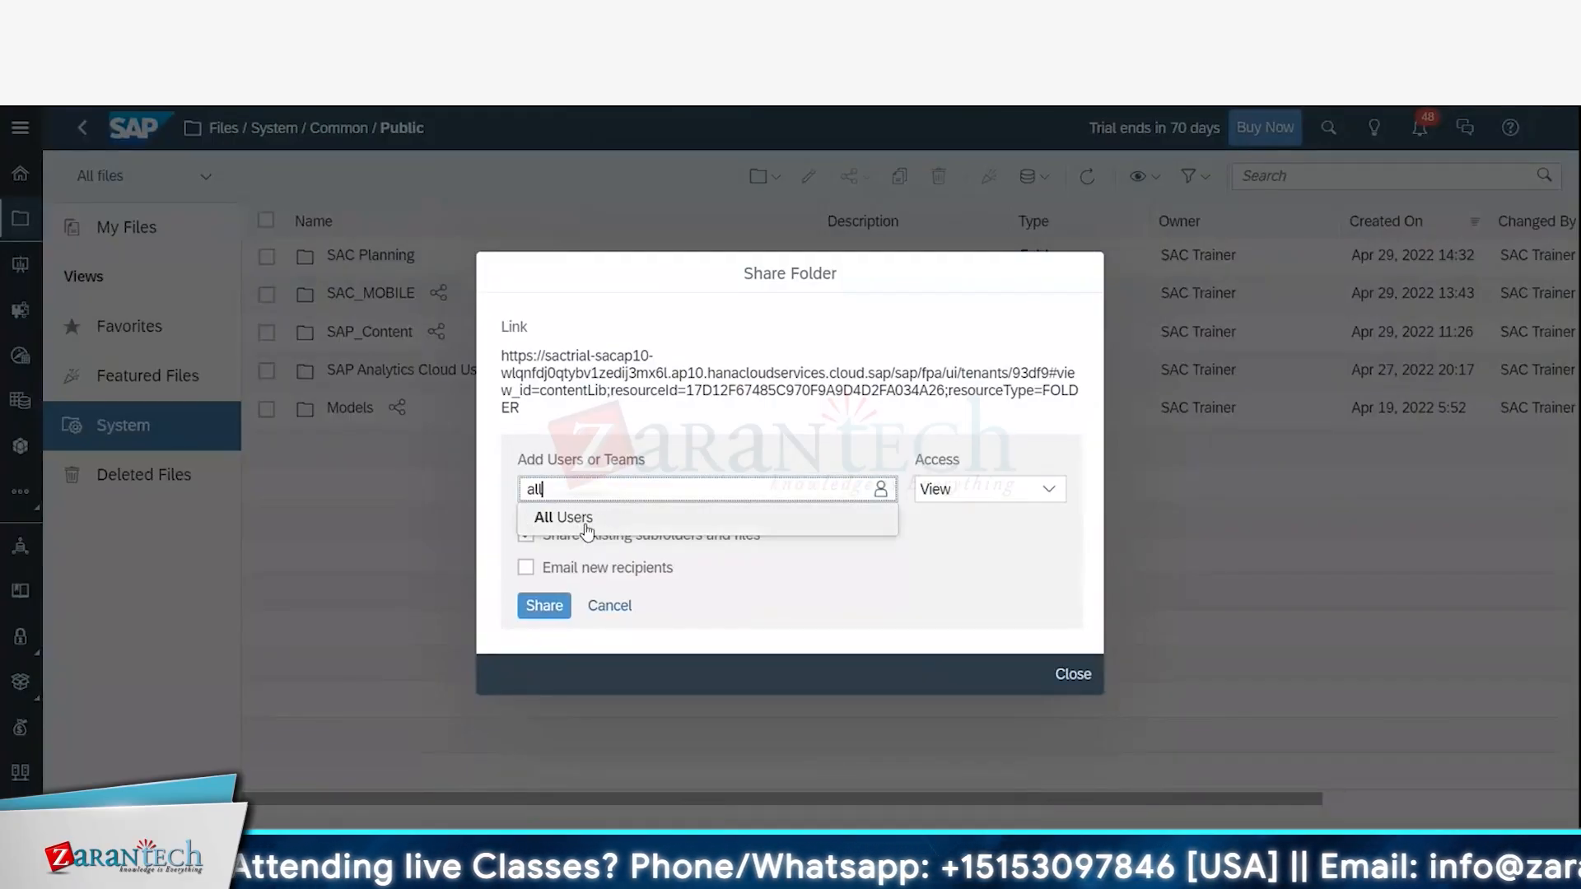
left_click(556, 522)
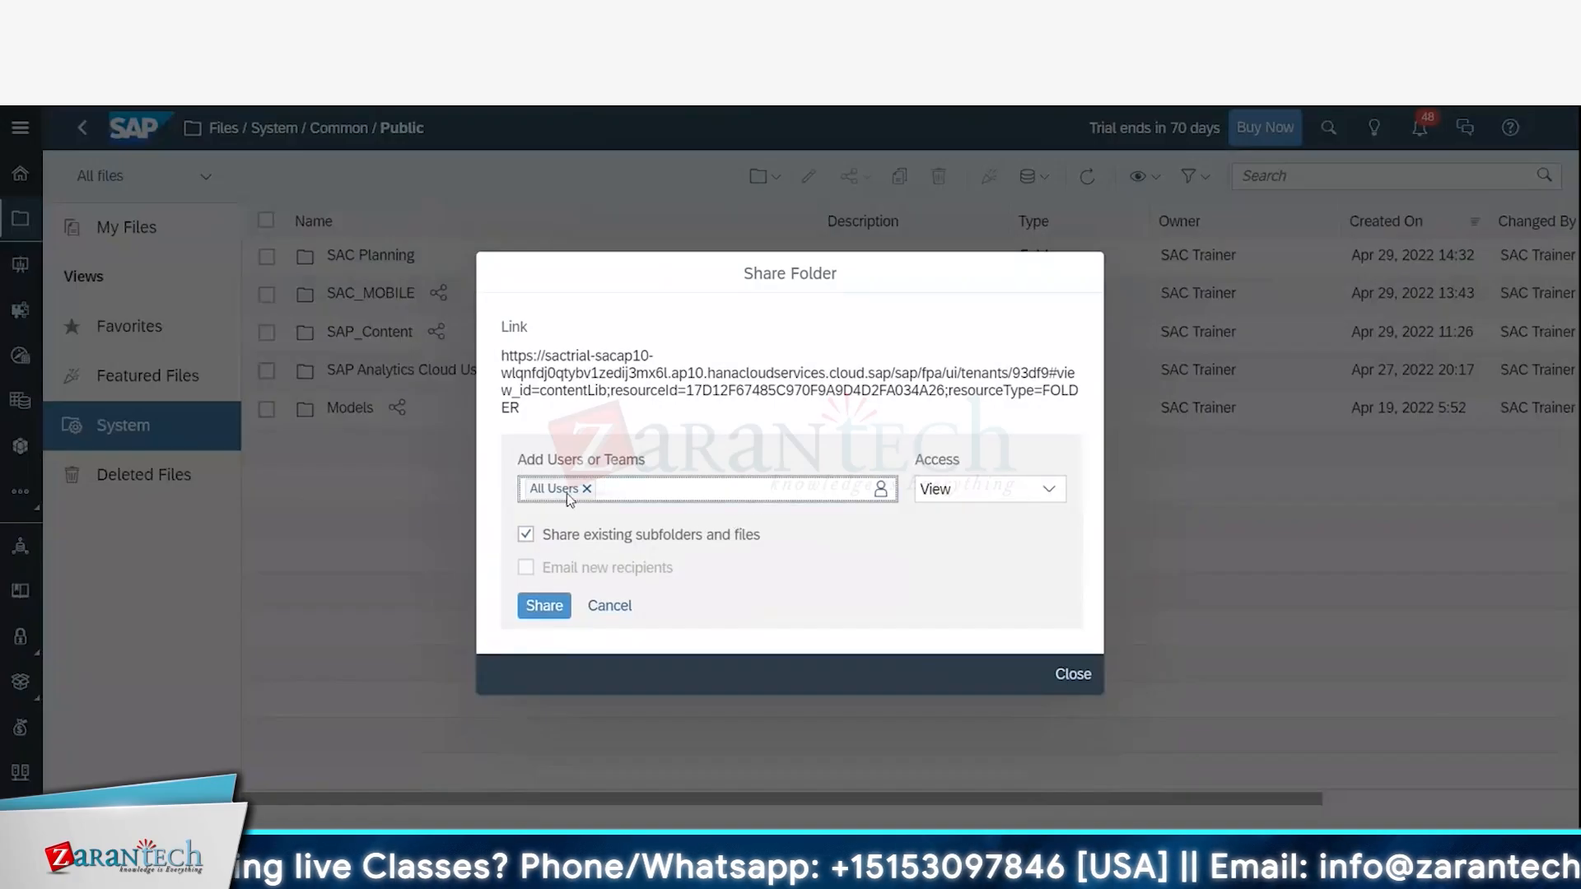
left_click(1046, 492)
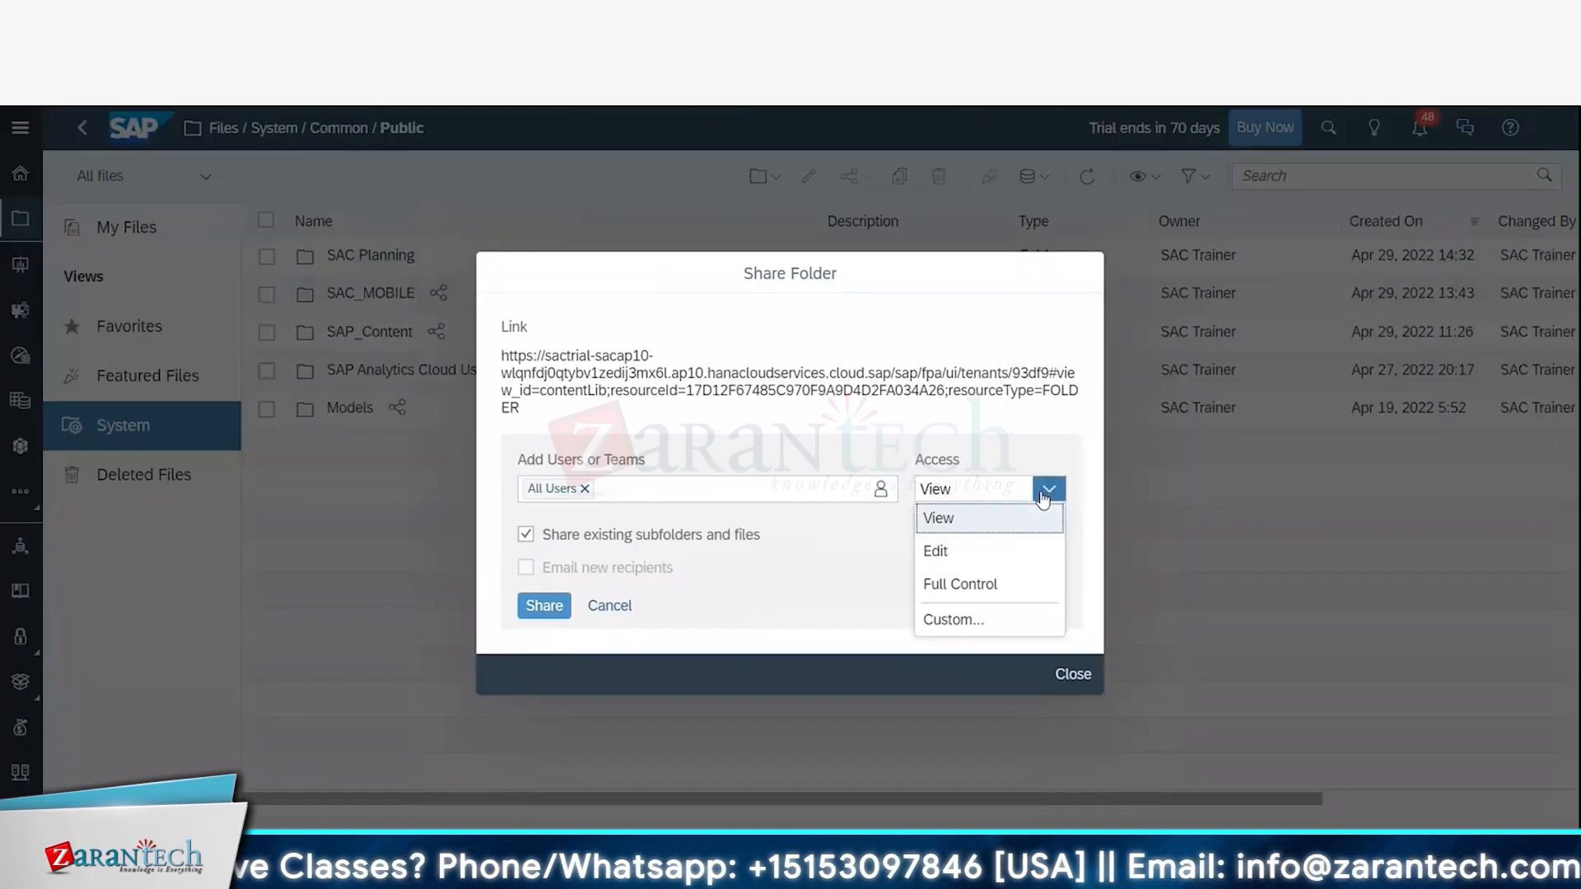
left_click(970, 540)
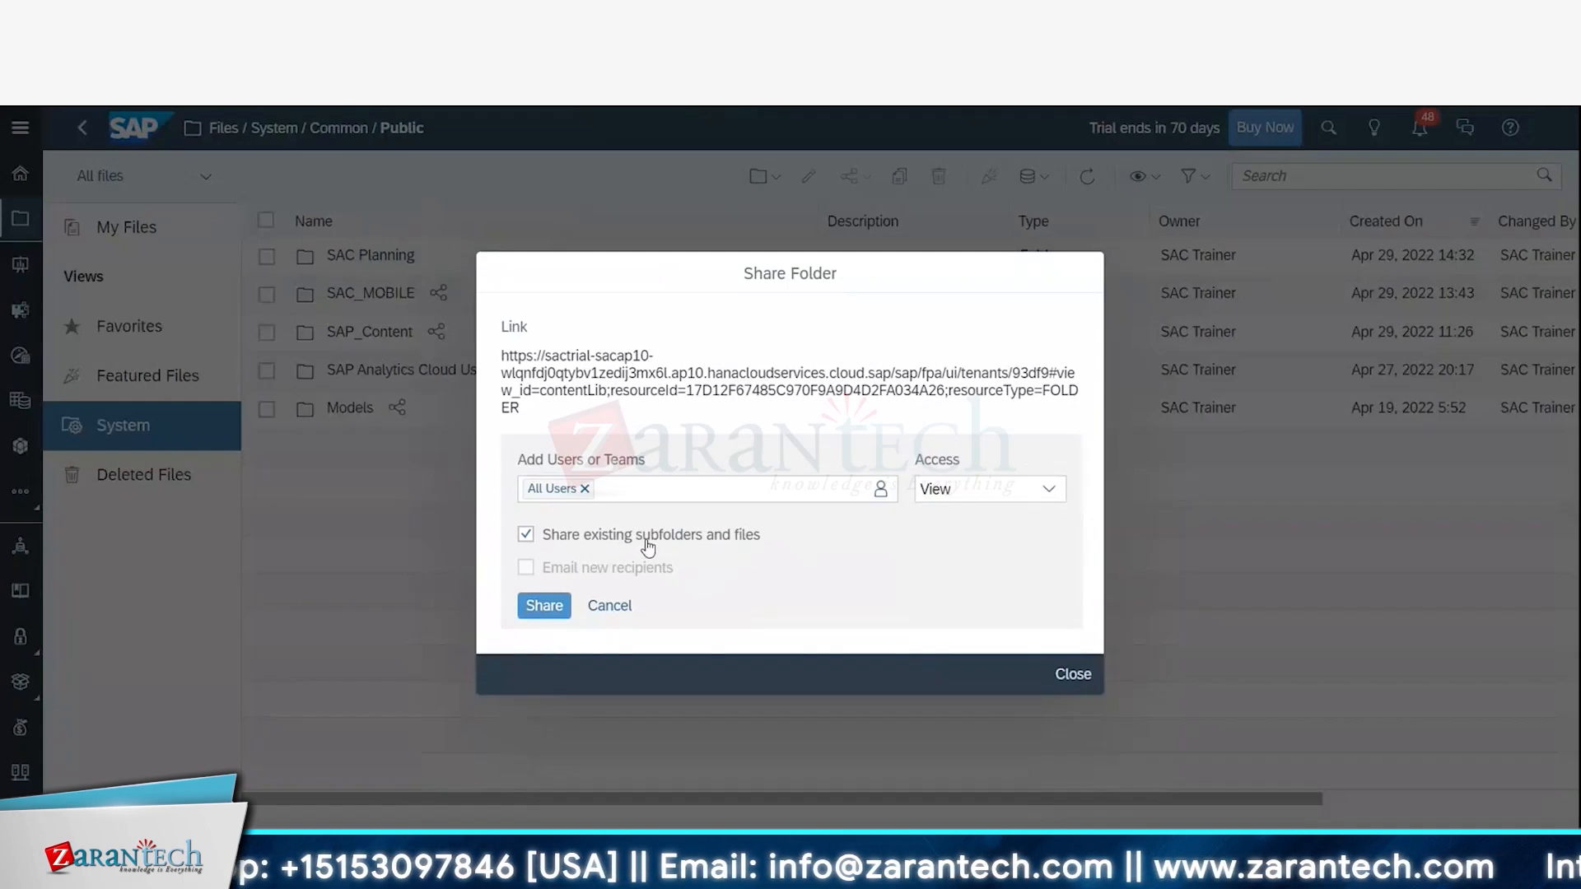
left_click(527, 542)
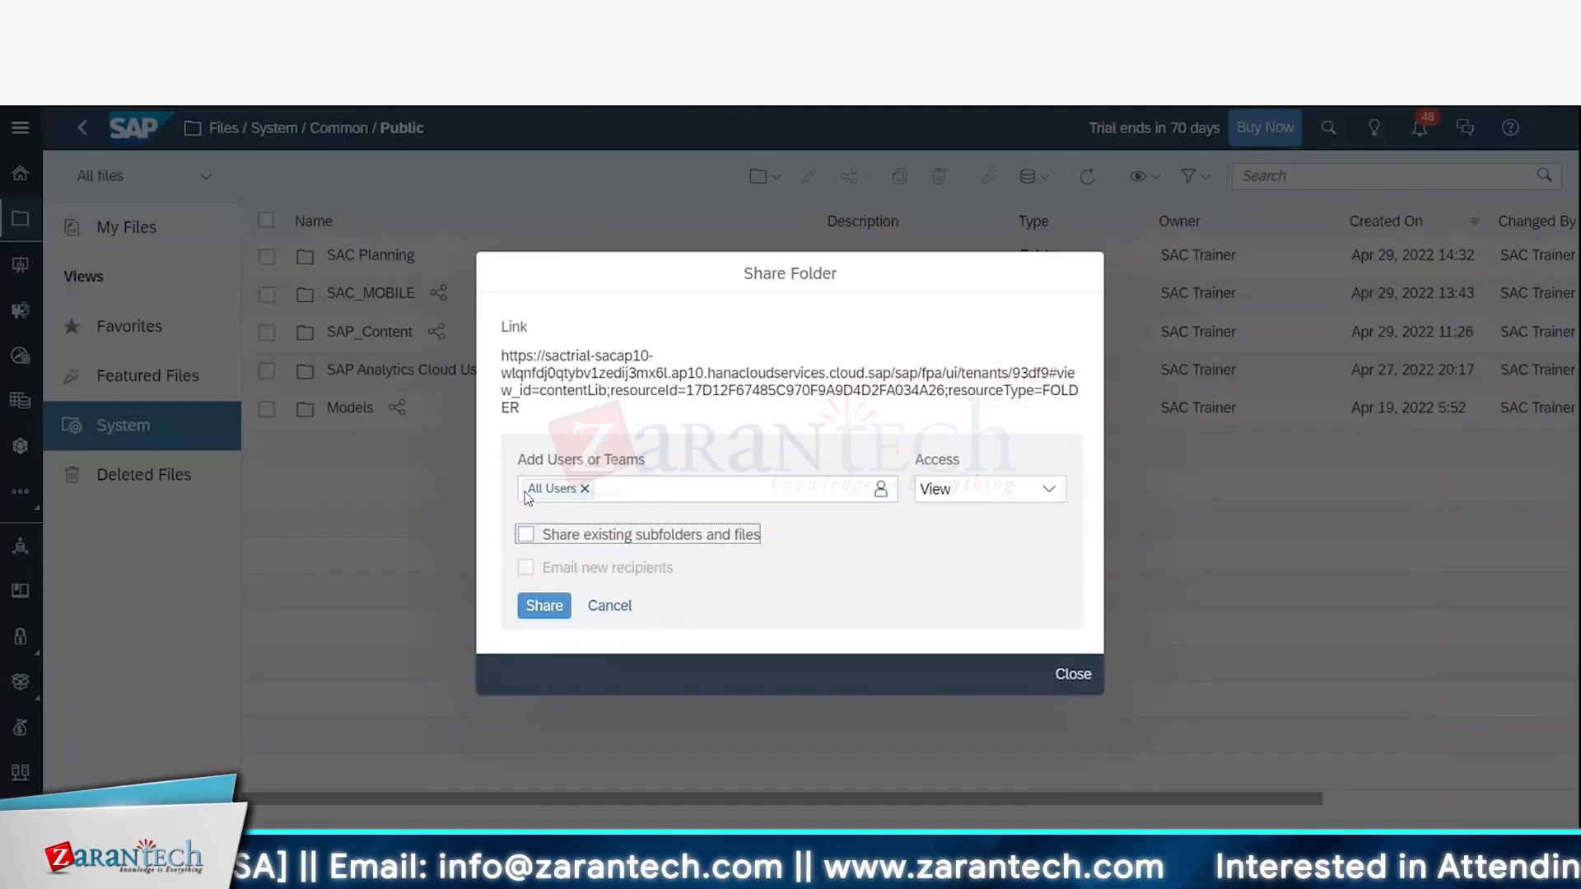
left_click(753, 545)
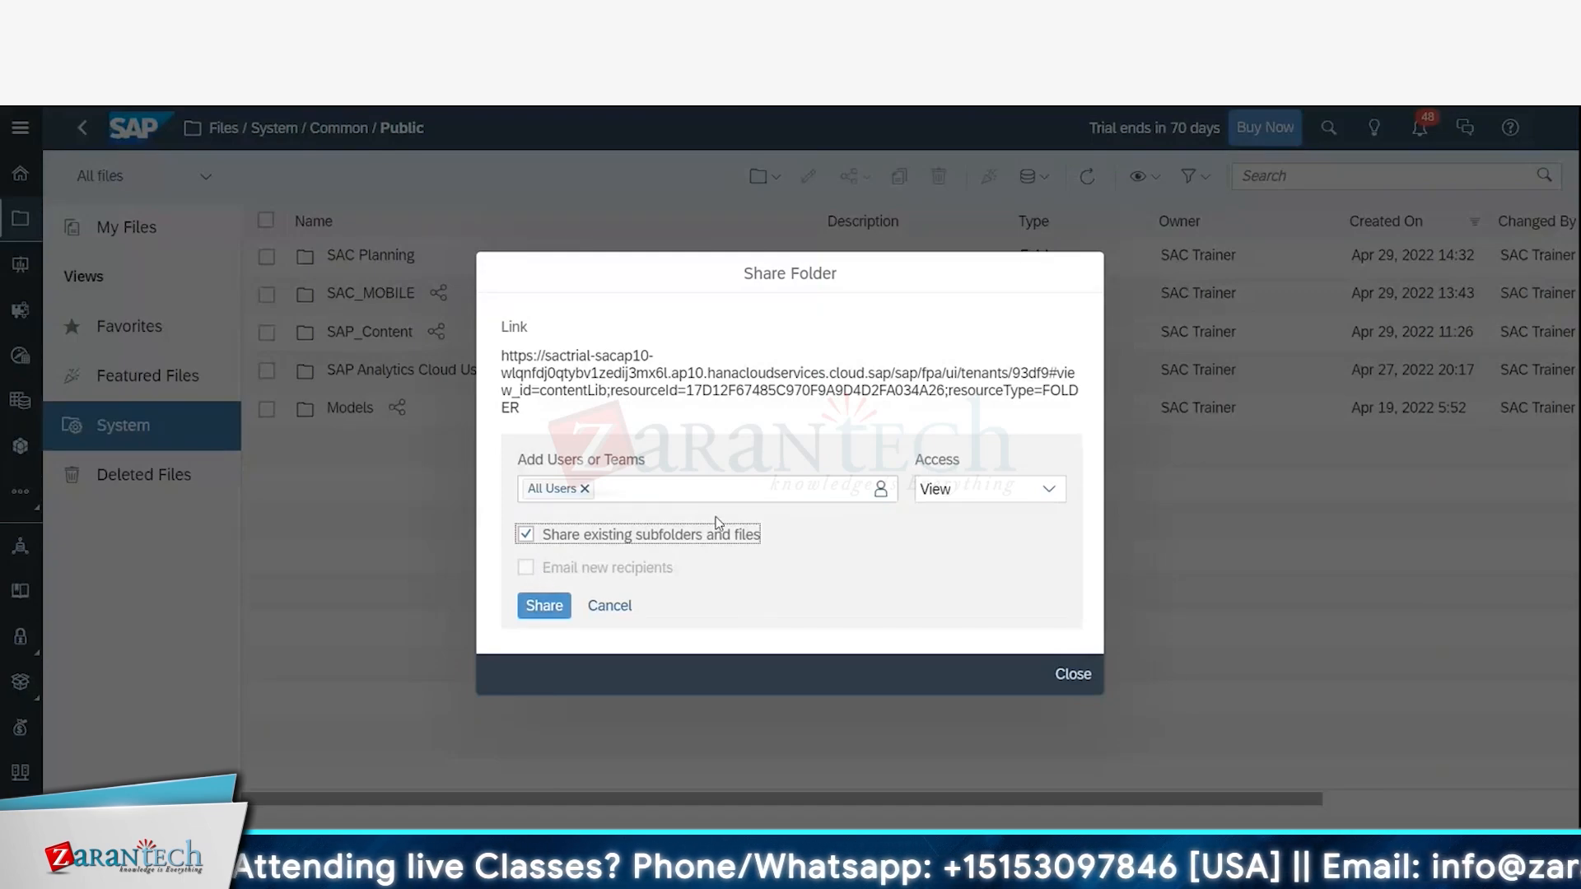
left_click(541, 613)
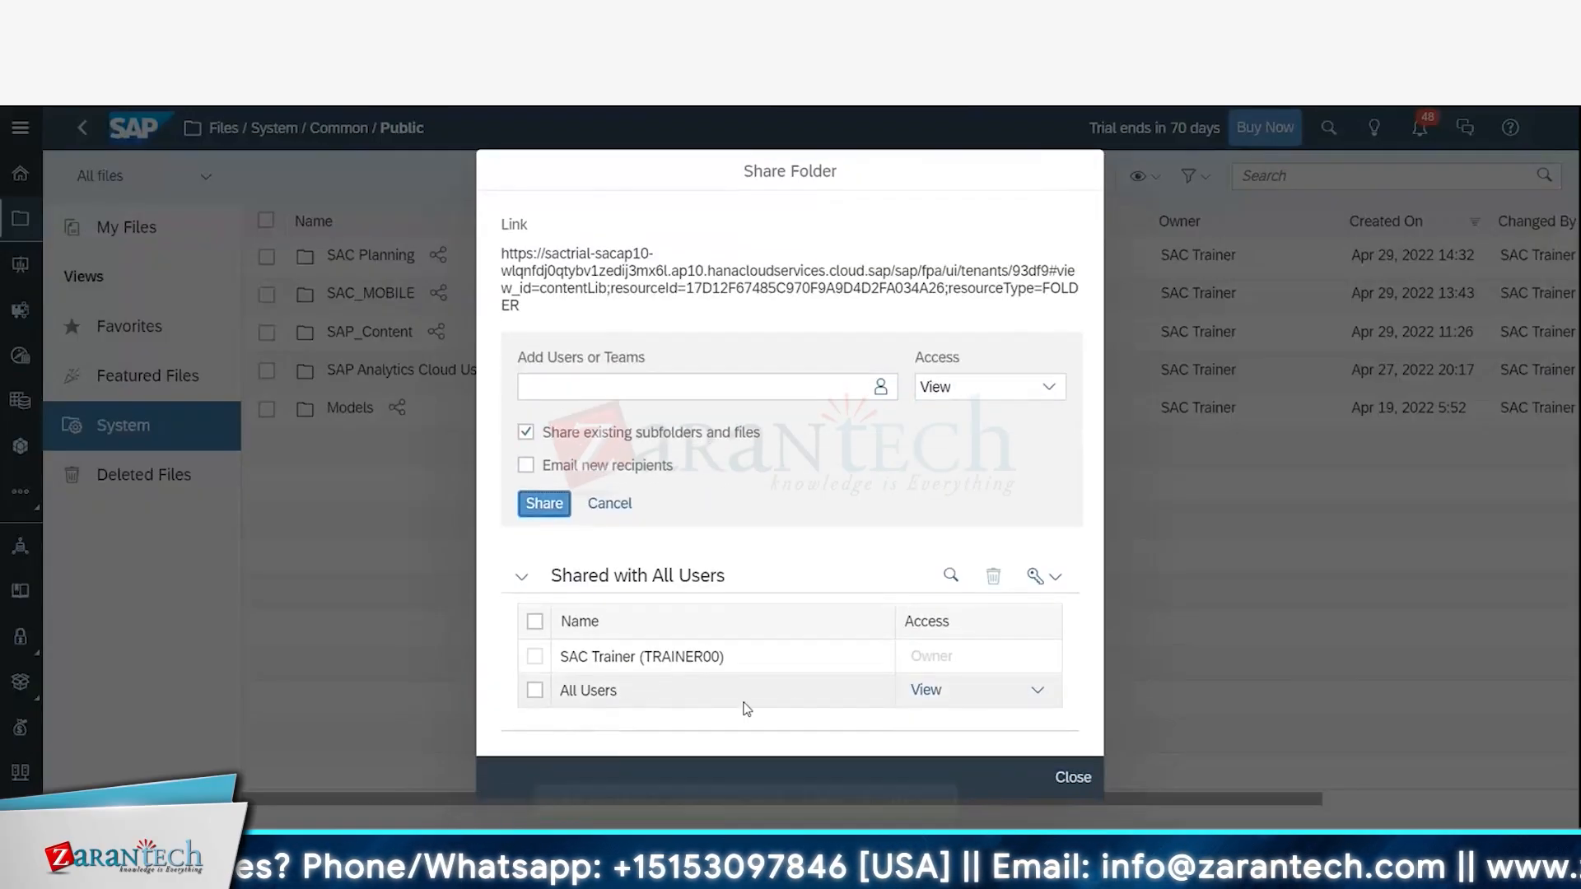
- Open the access level choices for All Users in the folder's sharing list
left_click(935, 694)
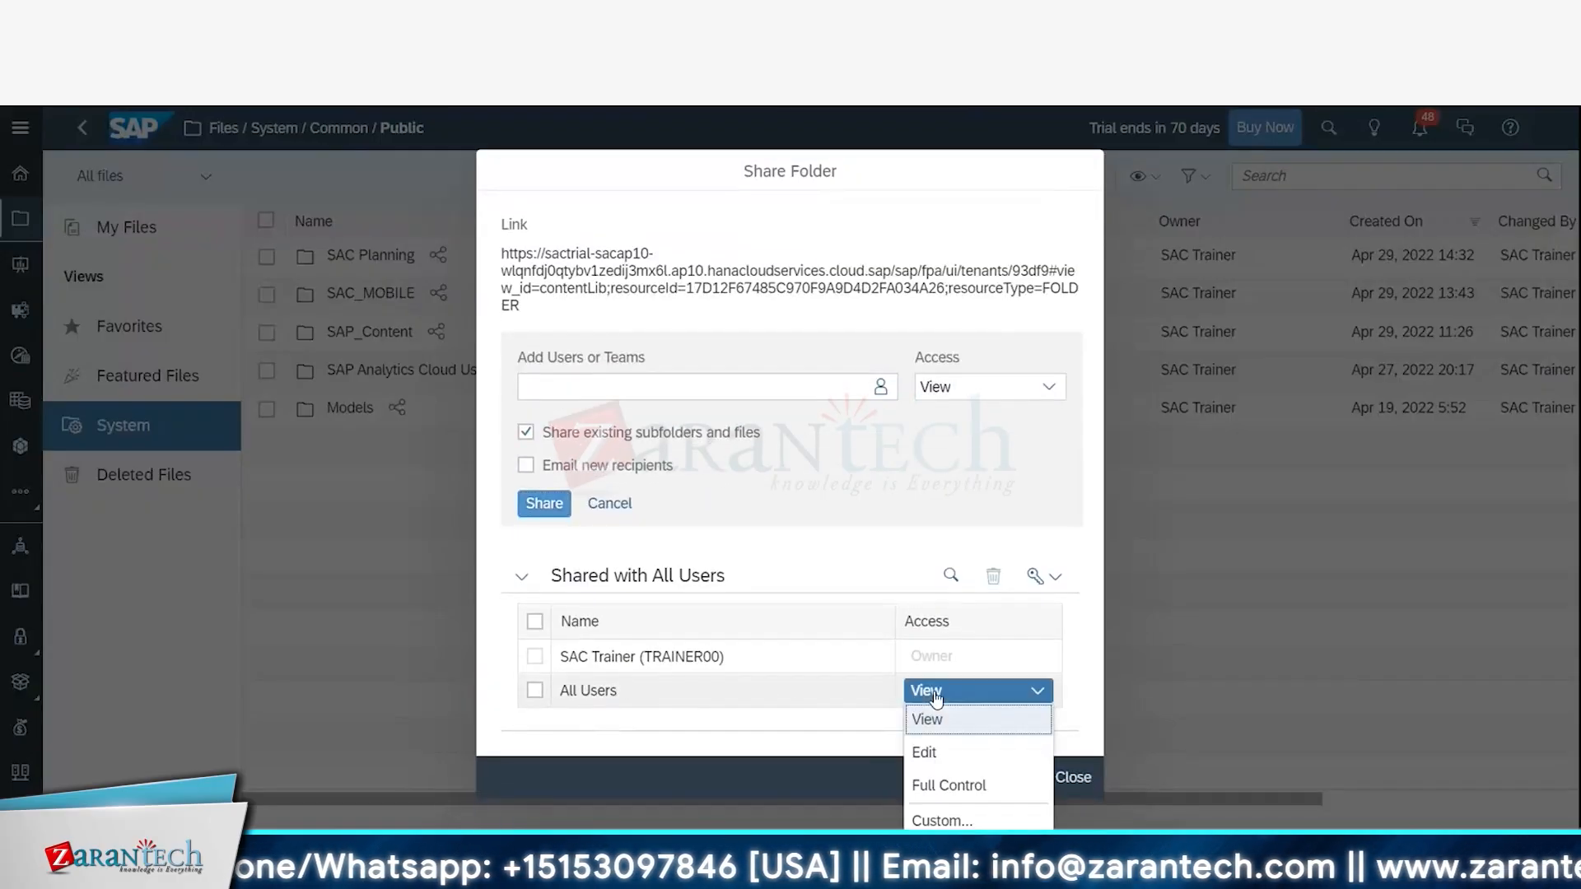